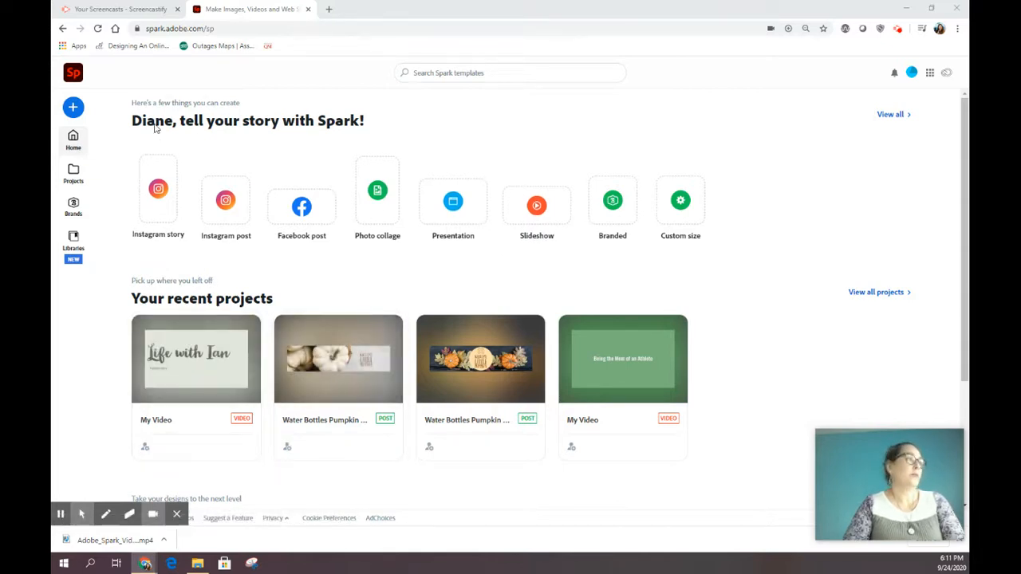
# Create a new video from scratch without entering a title or choosing a story template, and dismiss the welcome tips.
pyautogui.click(74, 109)
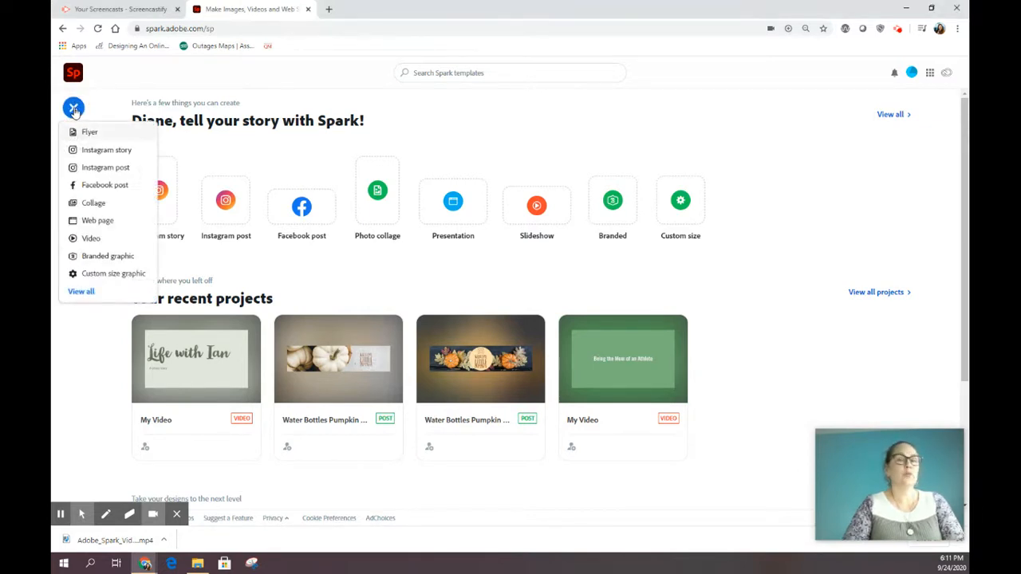
pyautogui.click(91, 239)
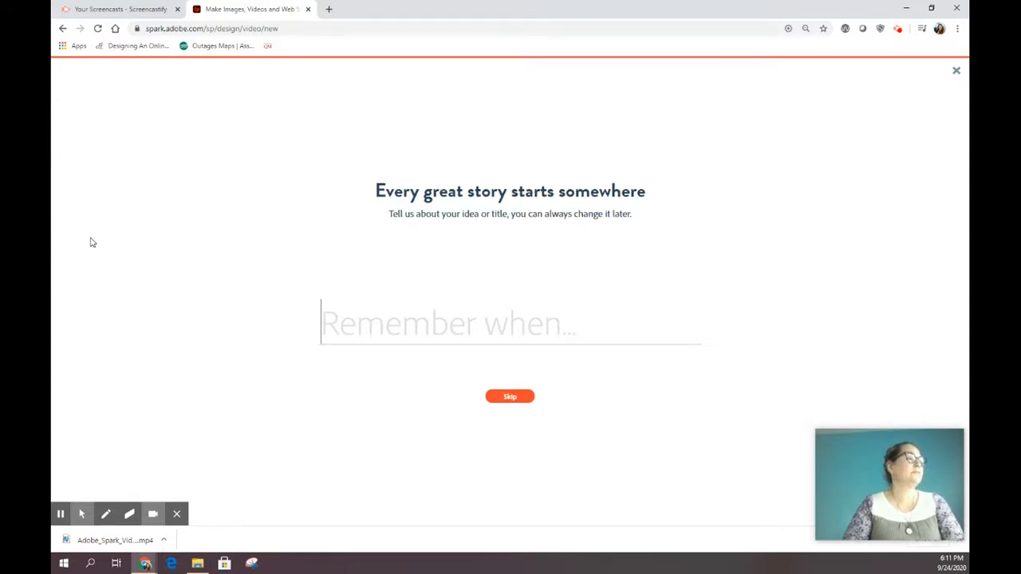
pyautogui.click(511, 401)
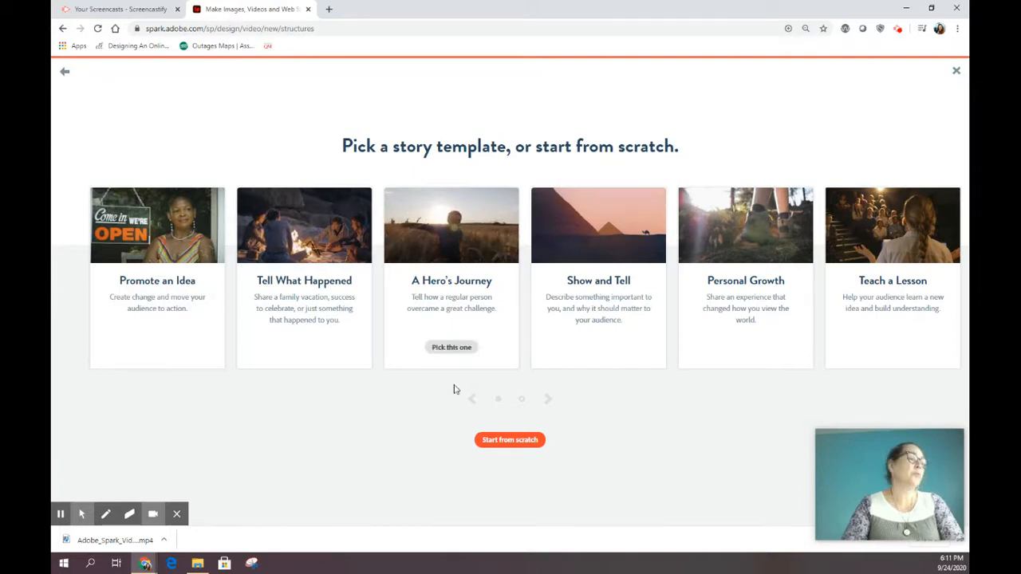
pyautogui.click(510, 443)
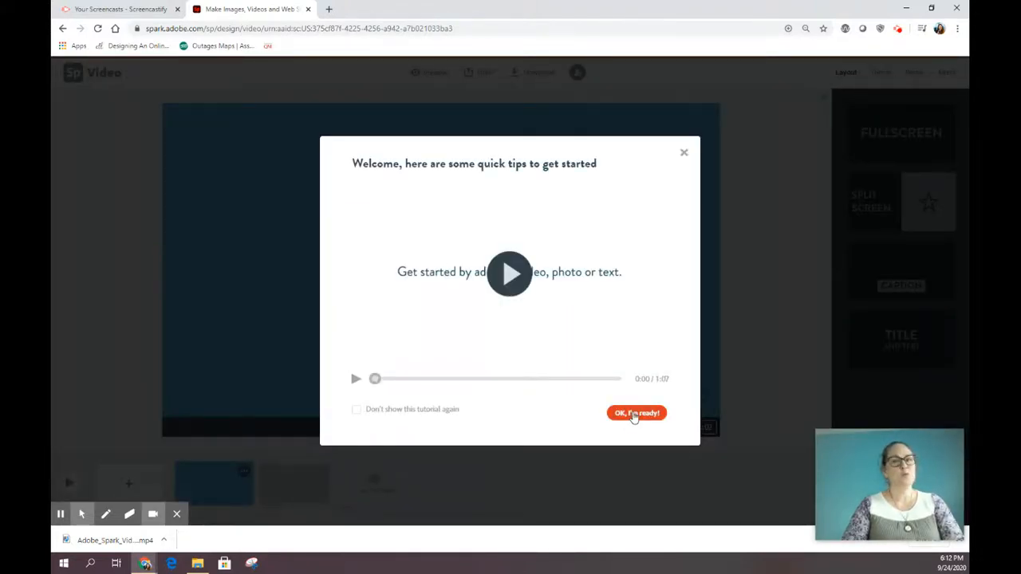
pyautogui.click(634, 414)
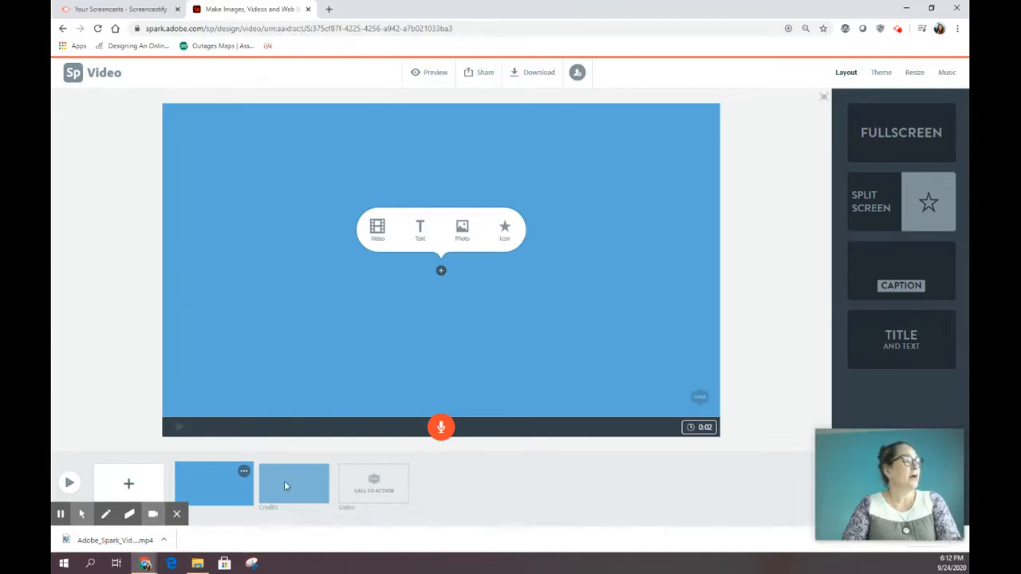
# Apply the Sage theme to the video.
pyautogui.moveTo(368, 486)
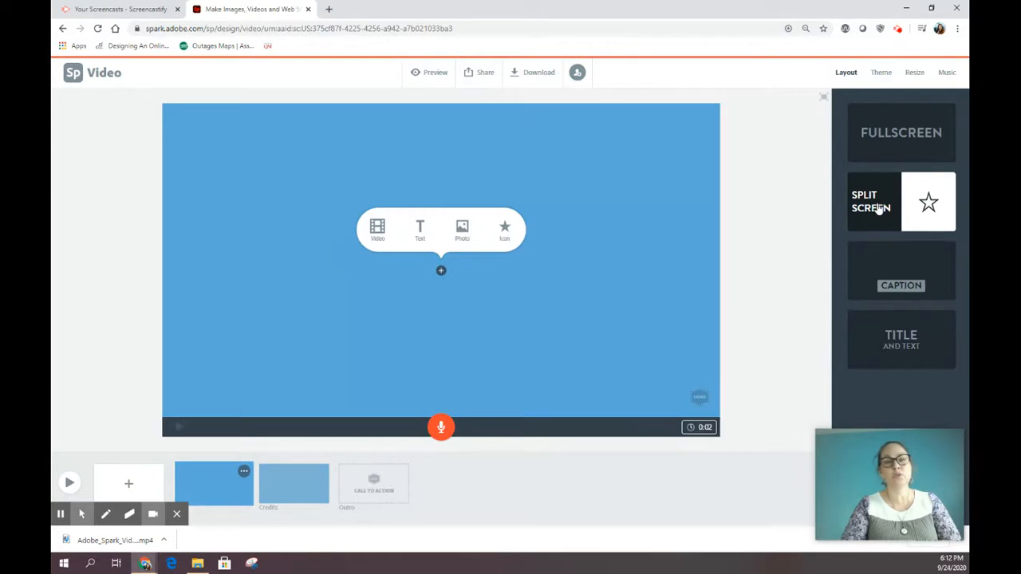
pyautogui.click(881, 72)
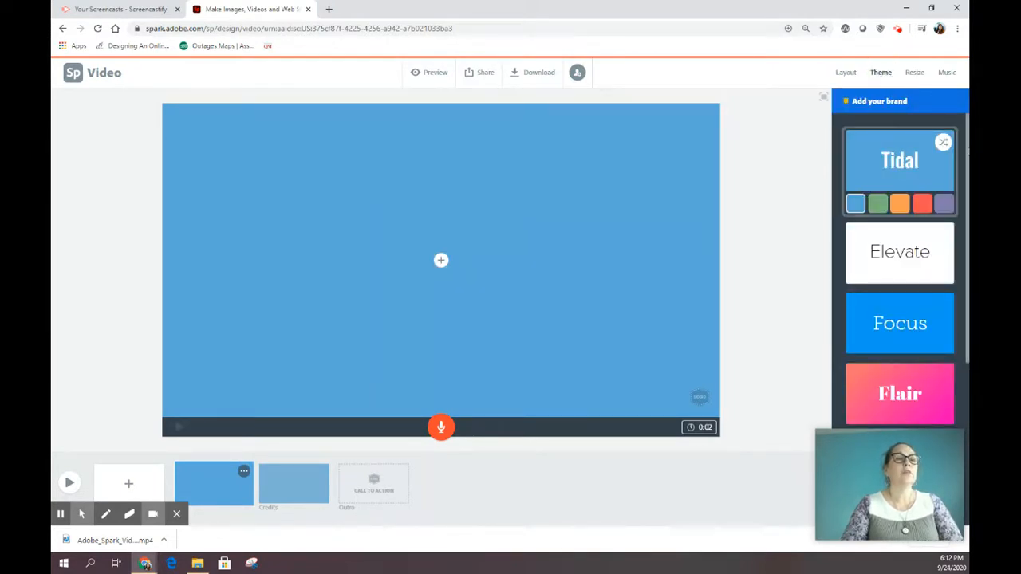
pyautogui.moveTo(968, 151); pyautogui.dragTo(967, 281)
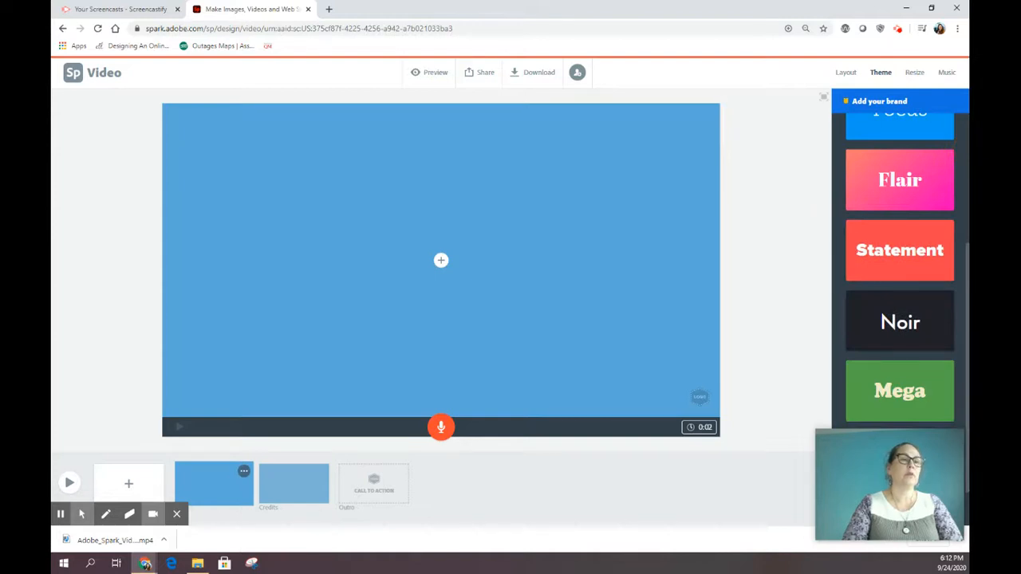
pyautogui.moveTo(968, 272); pyautogui.dragTo(956, 401)
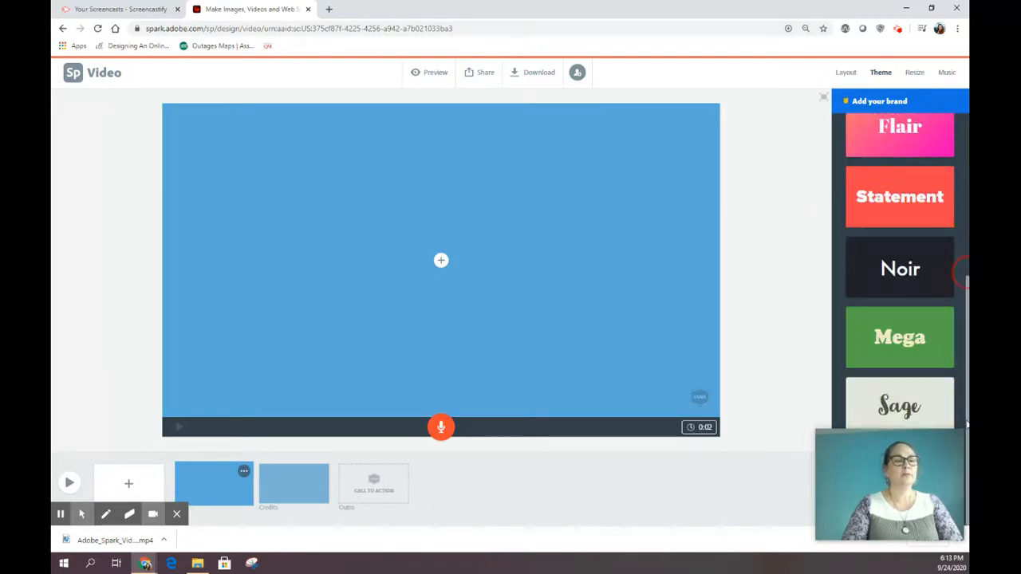
pyautogui.click(935, 421)
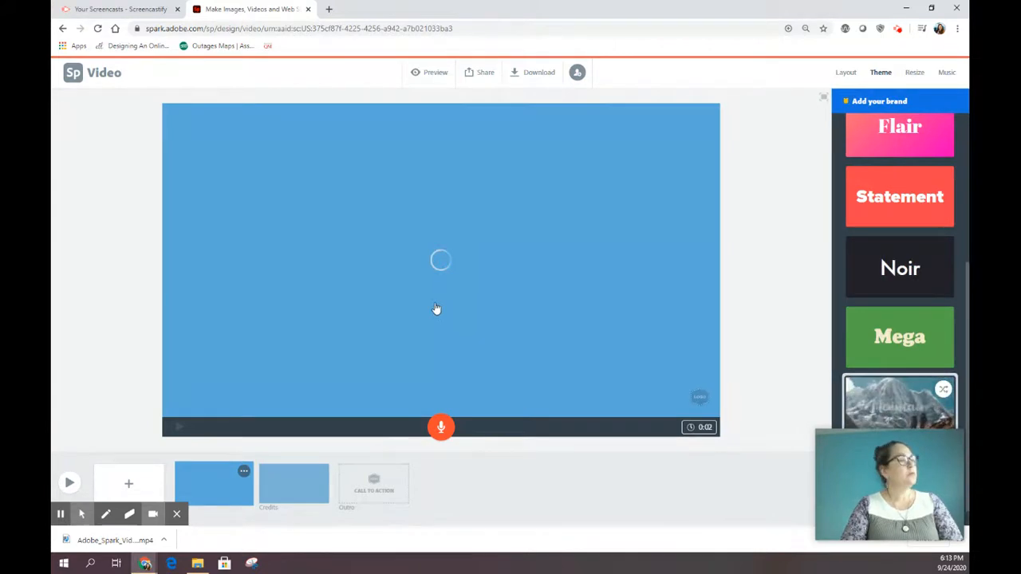
# Try the square format for the video, and return it to widescreen.
pyautogui.click(916, 72)
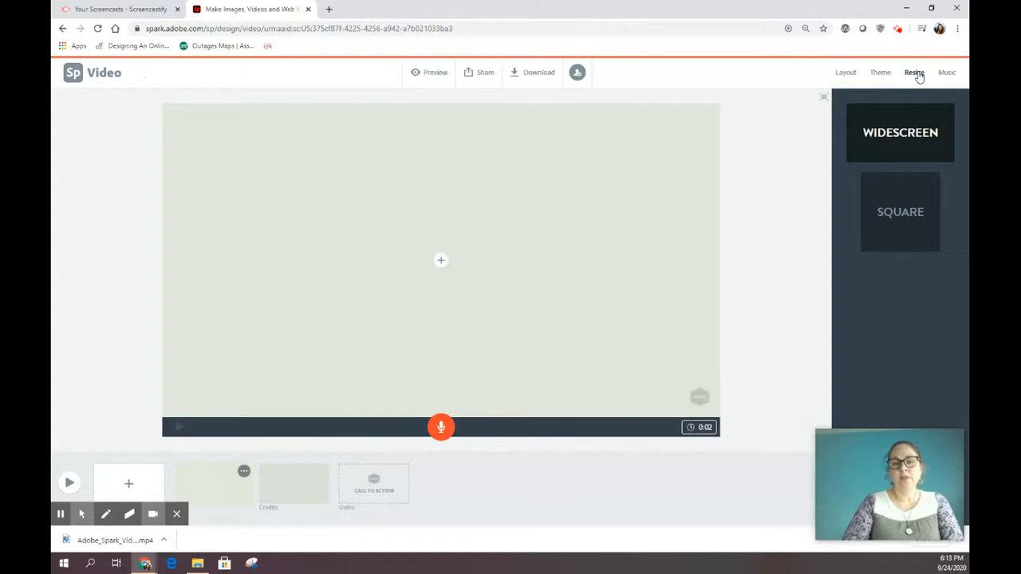
pyautogui.click(902, 199)
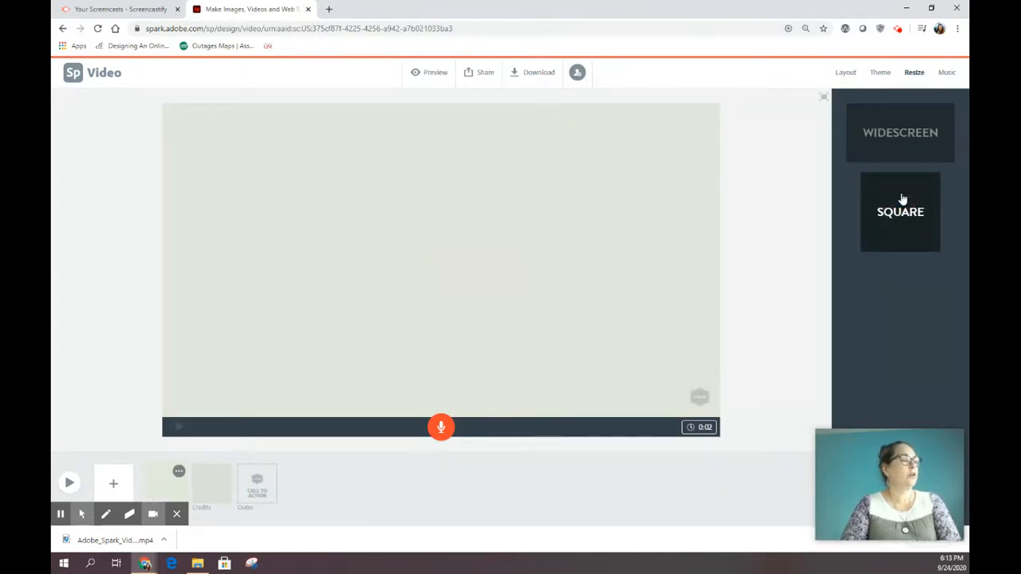
pyautogui.click(909, 142)
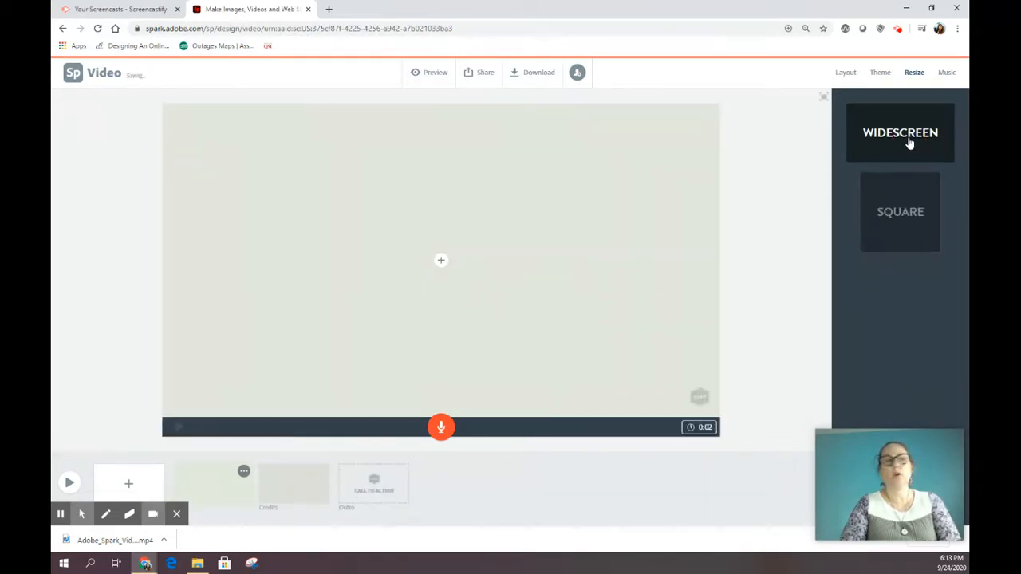
# Set the video's background music to "Places I've Been" from the Relaxed category.
pyautogui.click(948, 75)
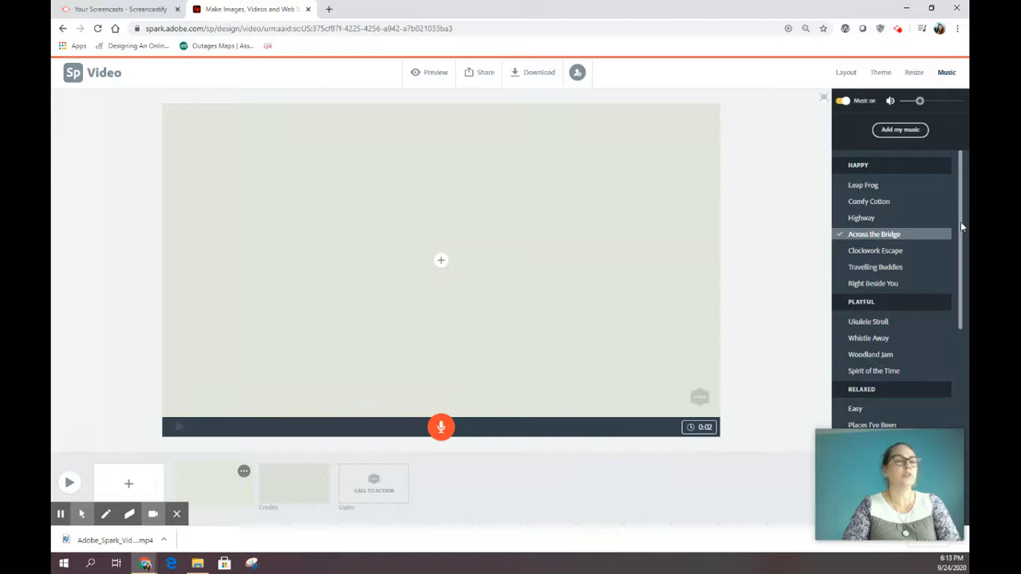
pyautogui.moveTo(961, 224); pyautogui.dragTo(962, 327)
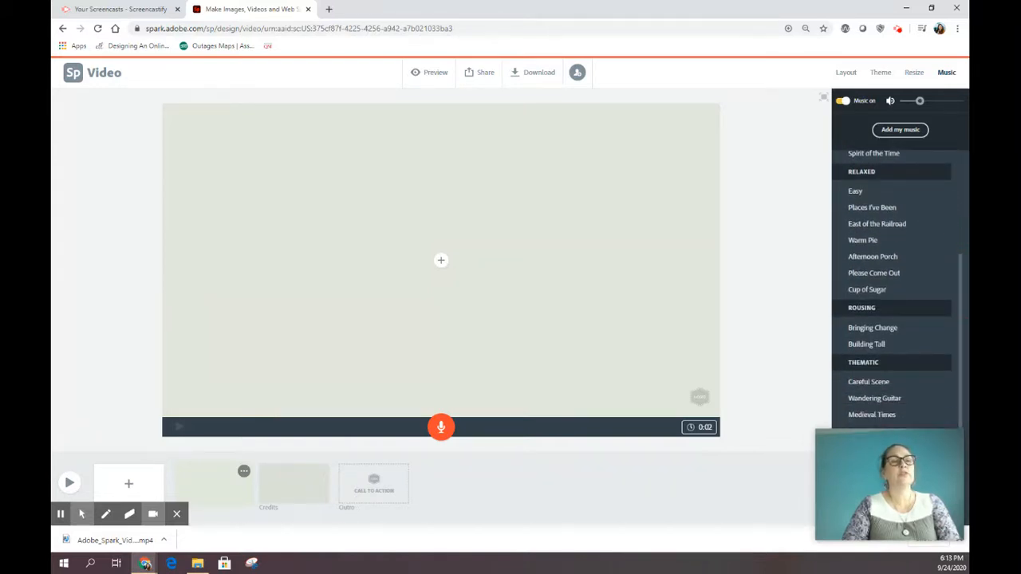
pyautogui.click(877, 207)
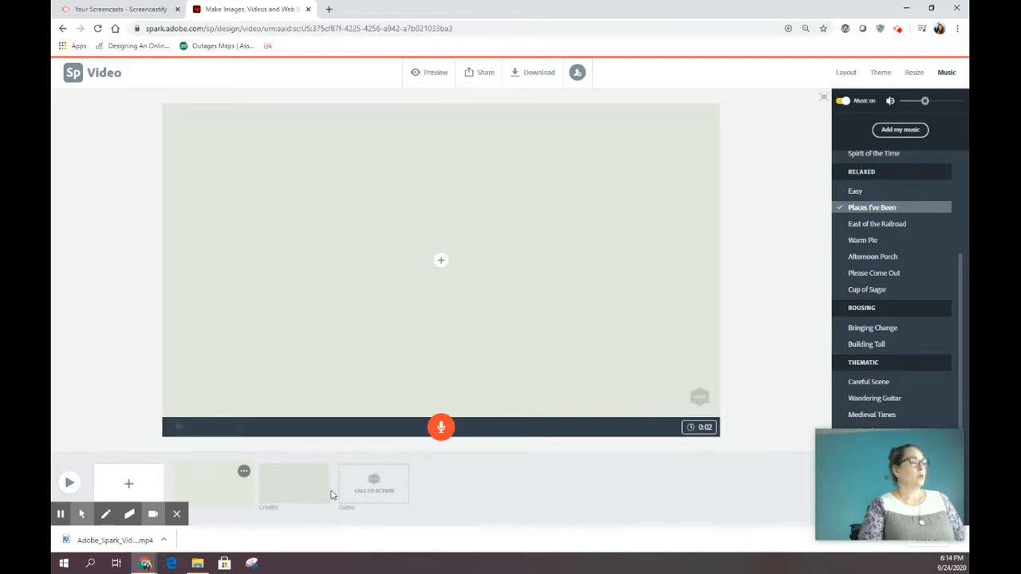
# Hide the credits slide at the end of the video.
pyautogui.moveTo(403, 491)
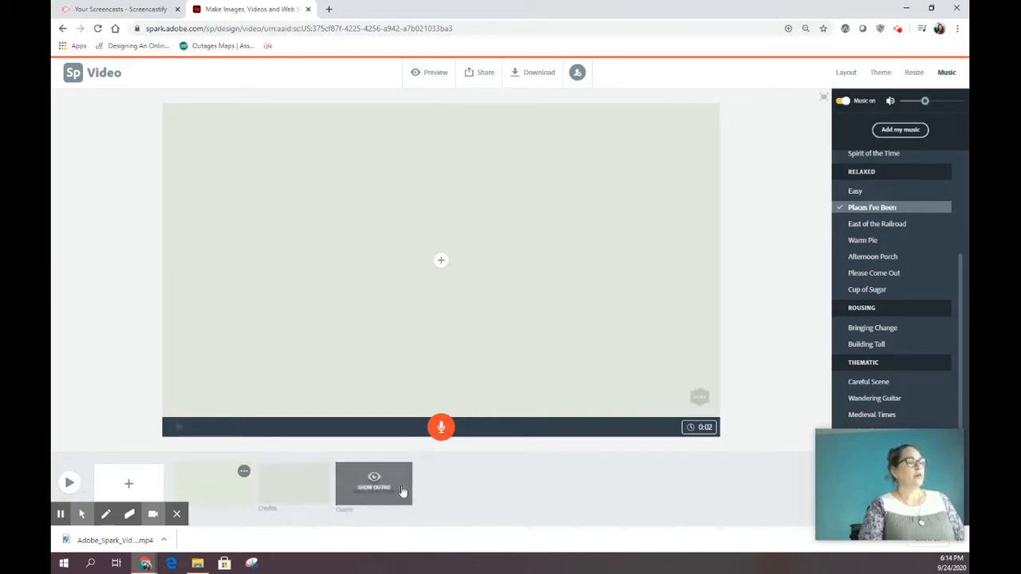
pyautogui.click(308, 484)
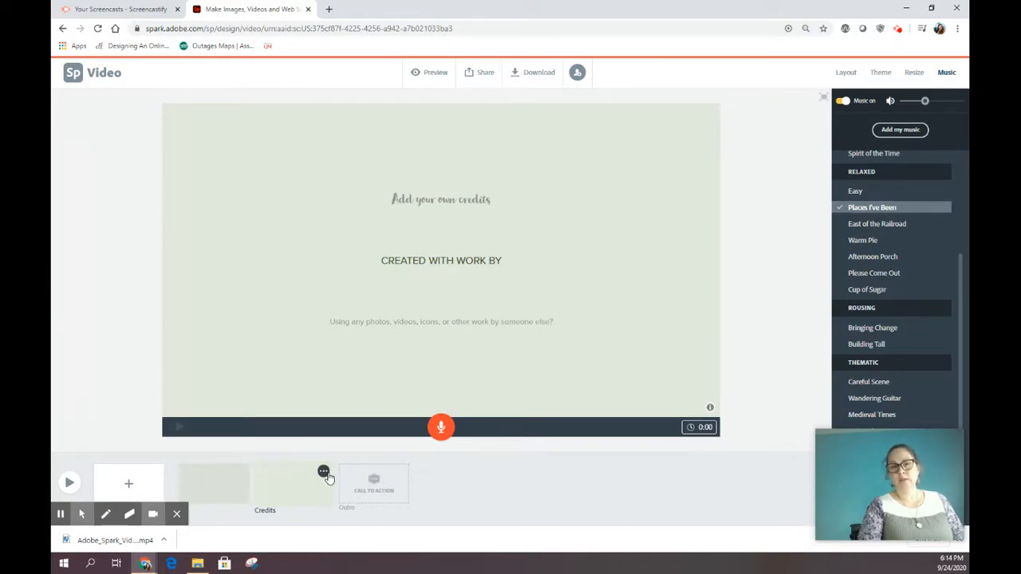
pyautogui.click(323, 472)
pyautogui.click(304, 429)
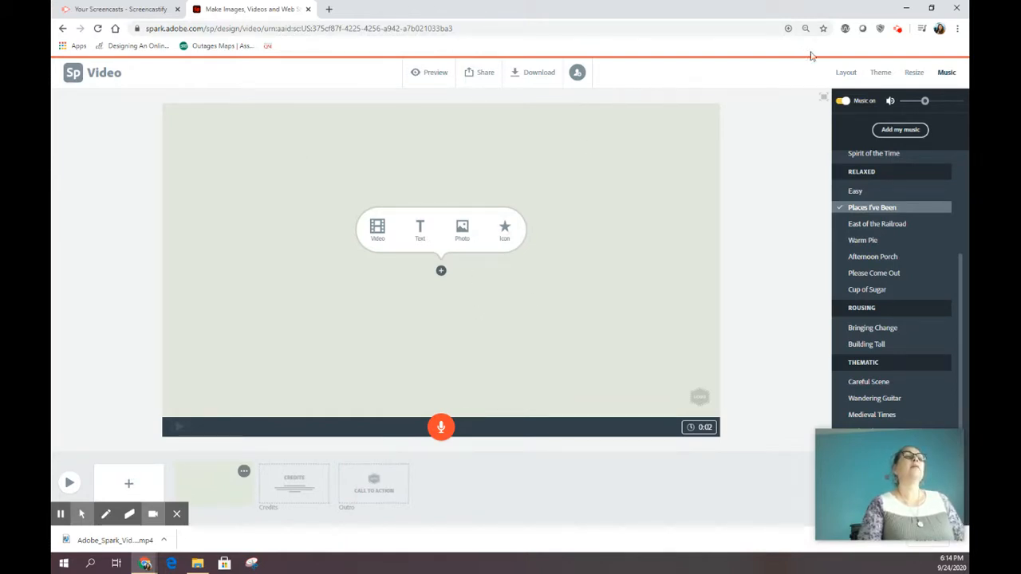
# Add the title text "My Photo Story" to the first slide.
pyautogui.click(847, 76)
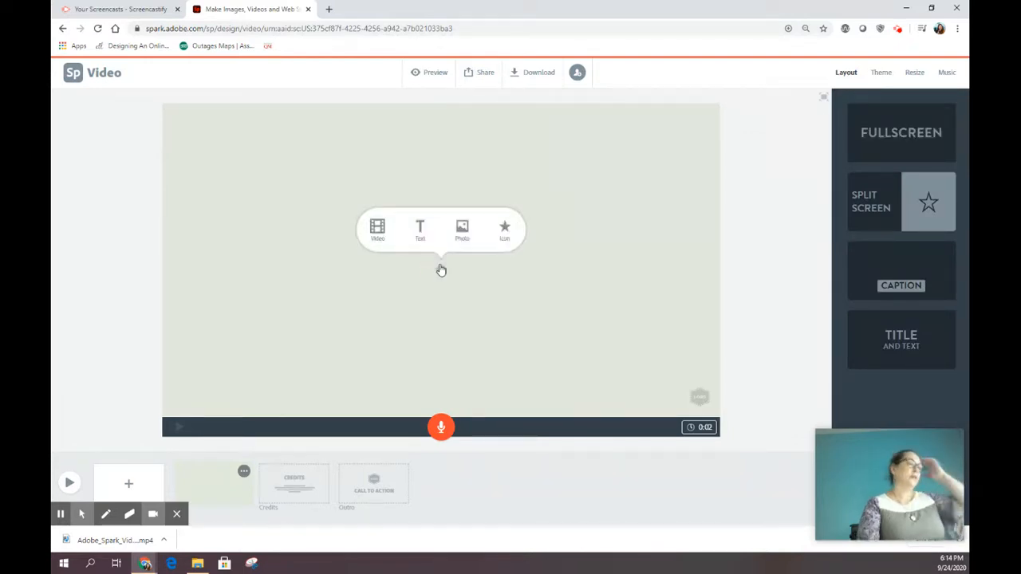
pyautogui.click(421, 230)
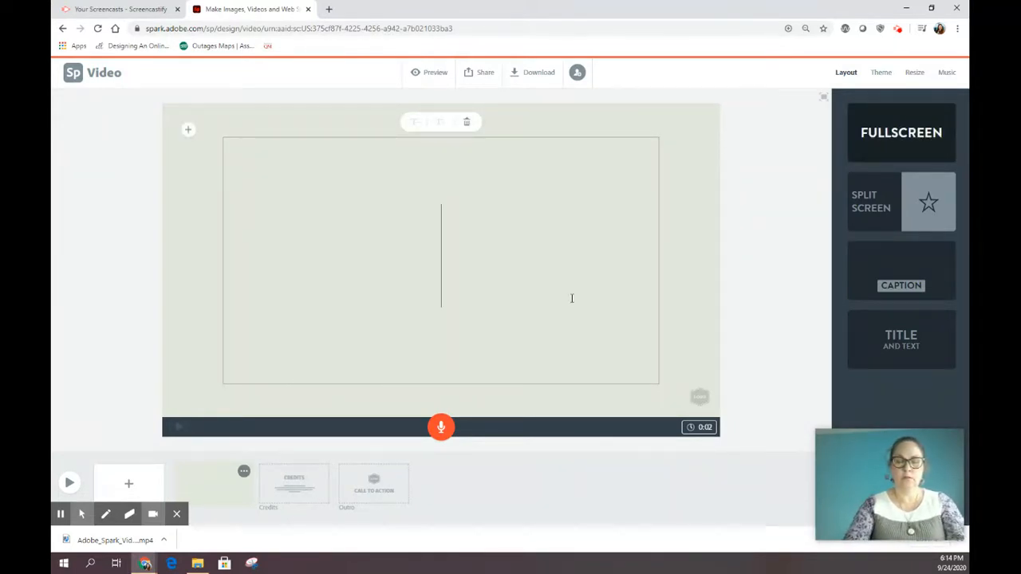
pyautogui.write('My ')
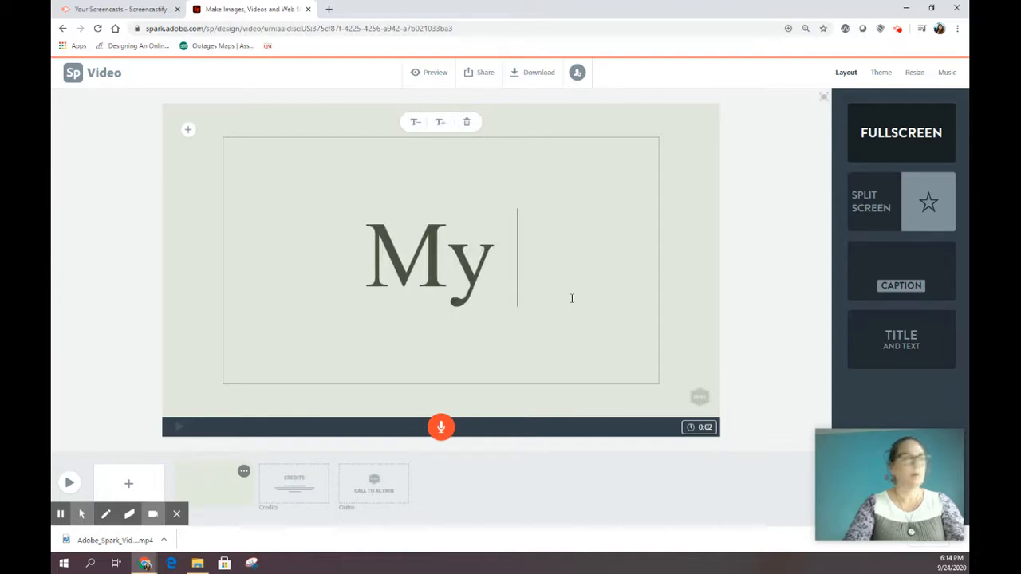
pyautogui.write('Photo')
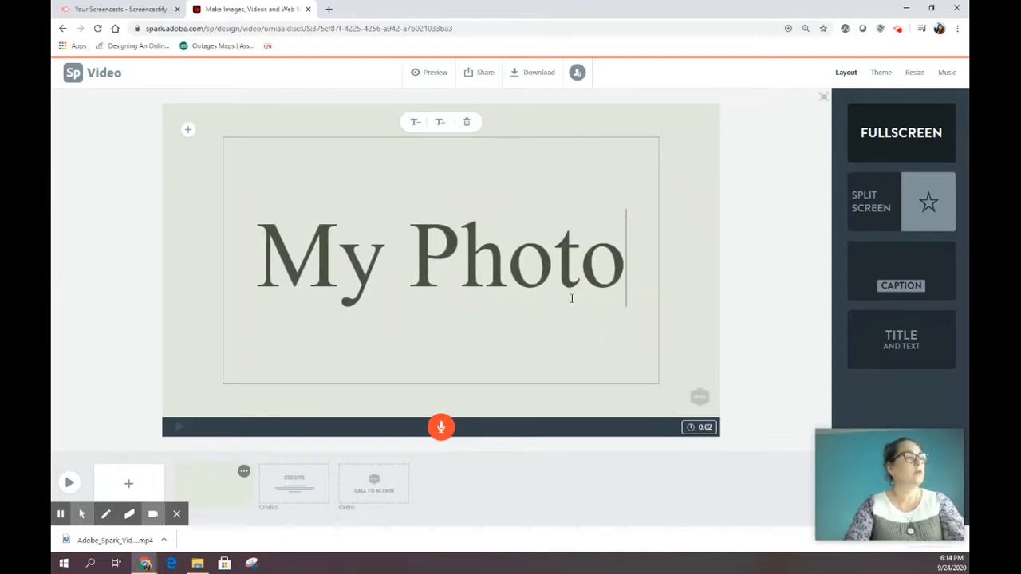
pyautogui.write(' Story')
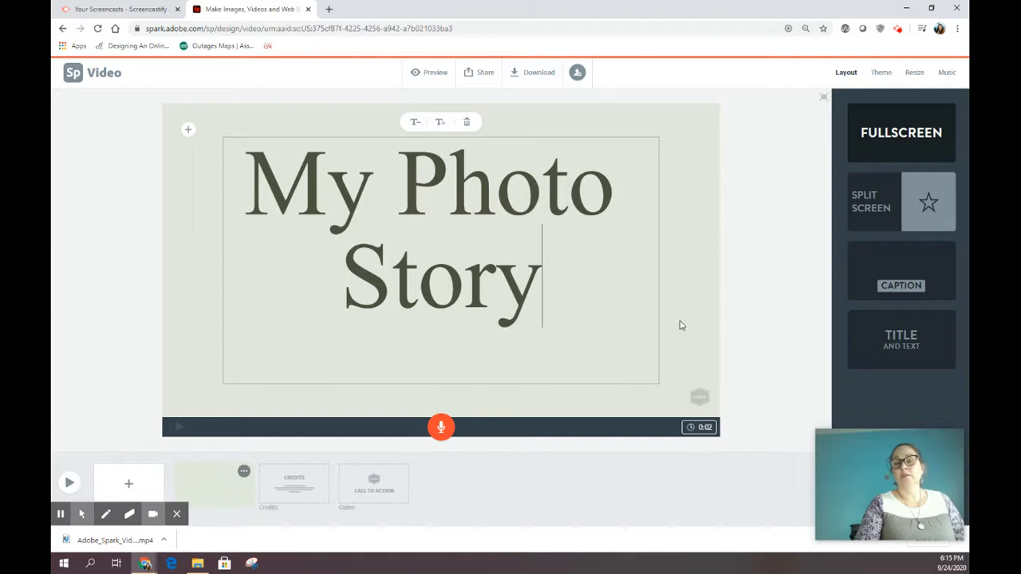
# Try a larger size for the title text, and reduce it until the title fits on one line.
pyautogui.click(441, 125)
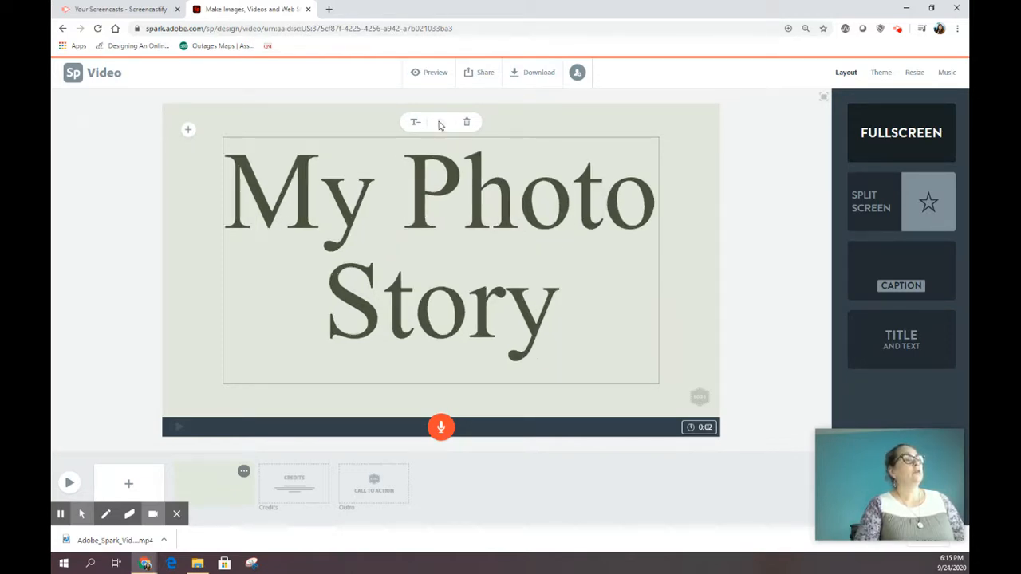
pyautogui.click(417, 127)
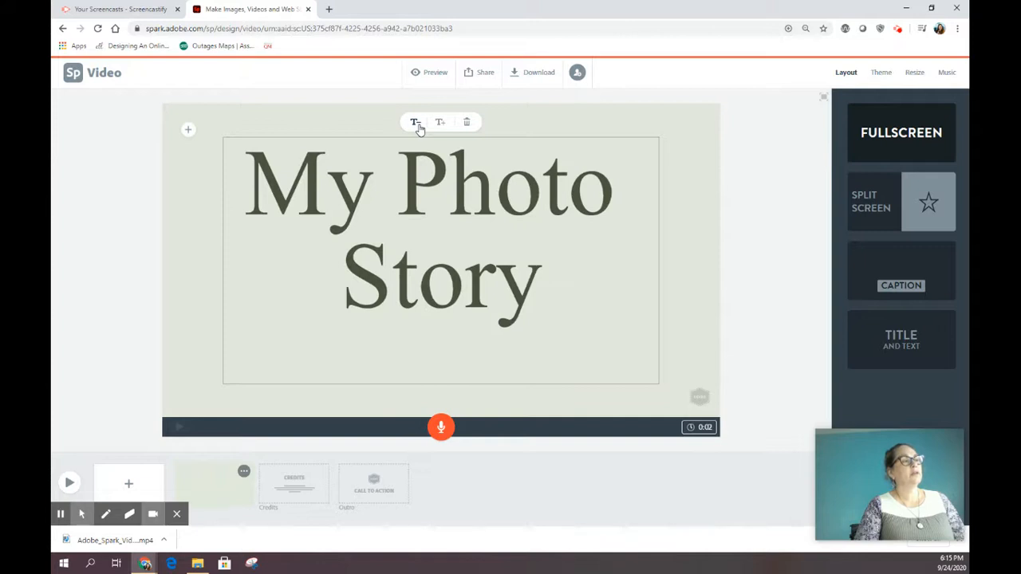
pyautogui.click(418, 124)
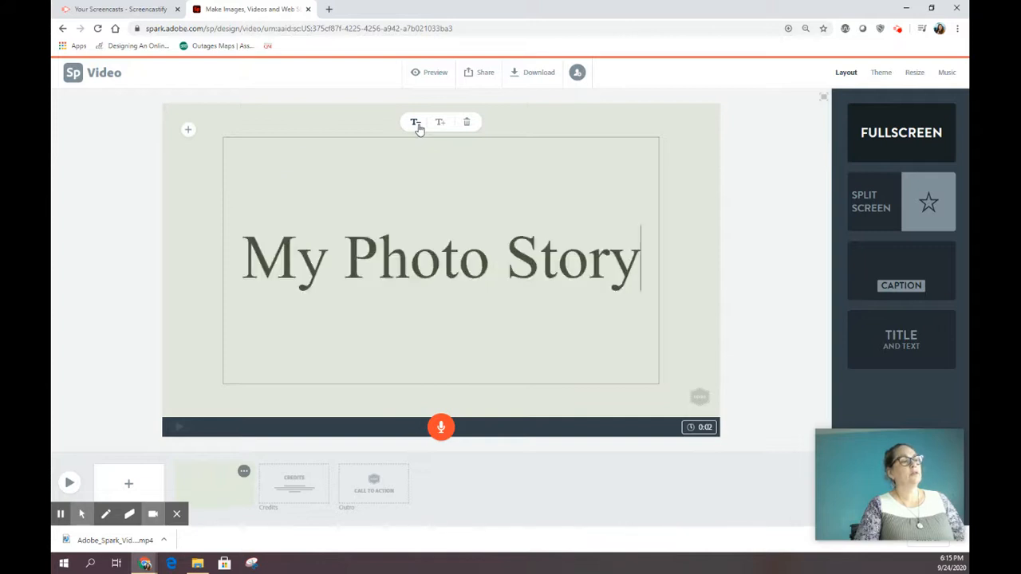
pyautogui.click(674, 268)
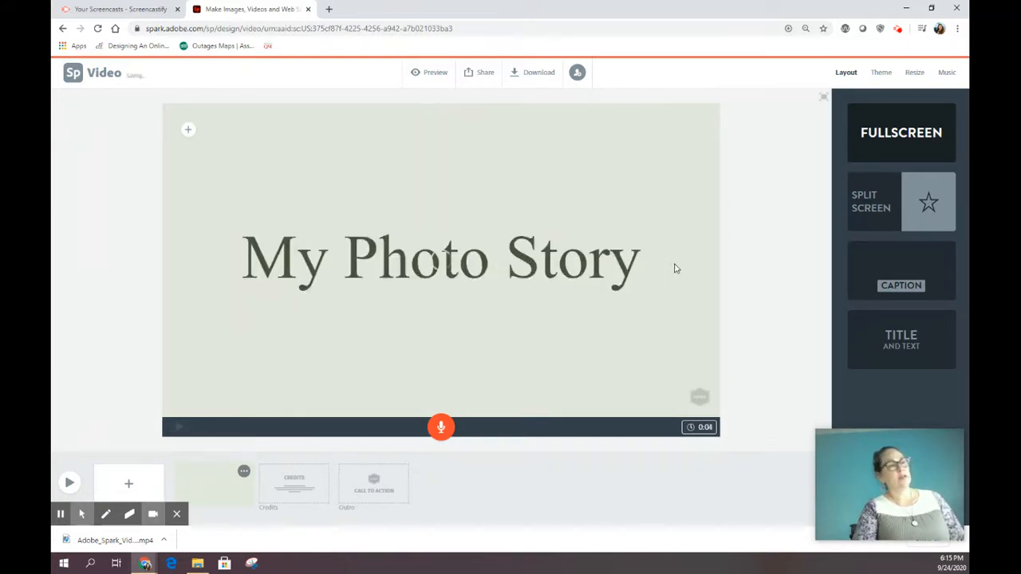
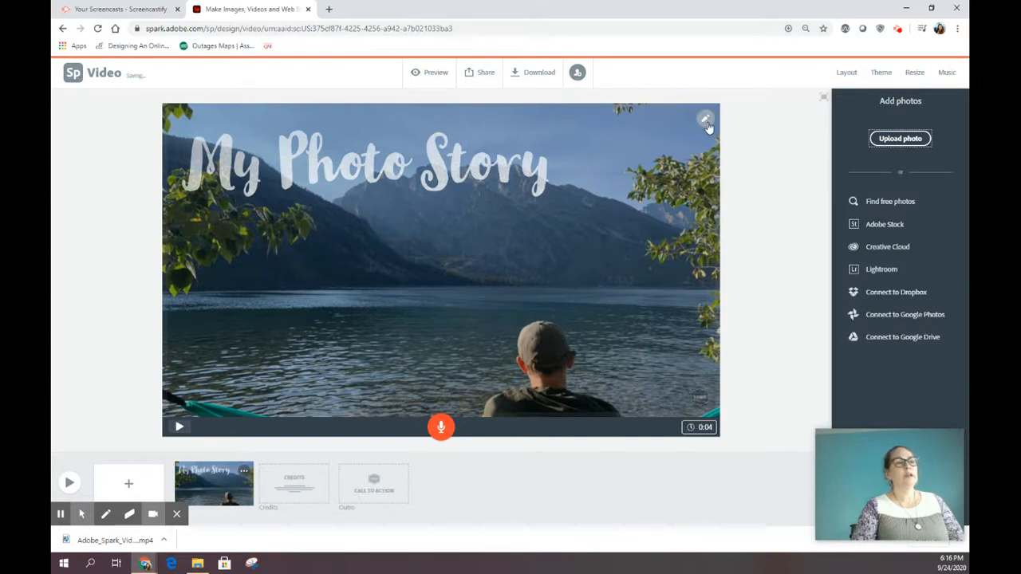
# Adjust the zoom of the title slide's lake photo, shrinking it first and enlarging it until it fills the whole slide.
pyautogui.click(707, 126)
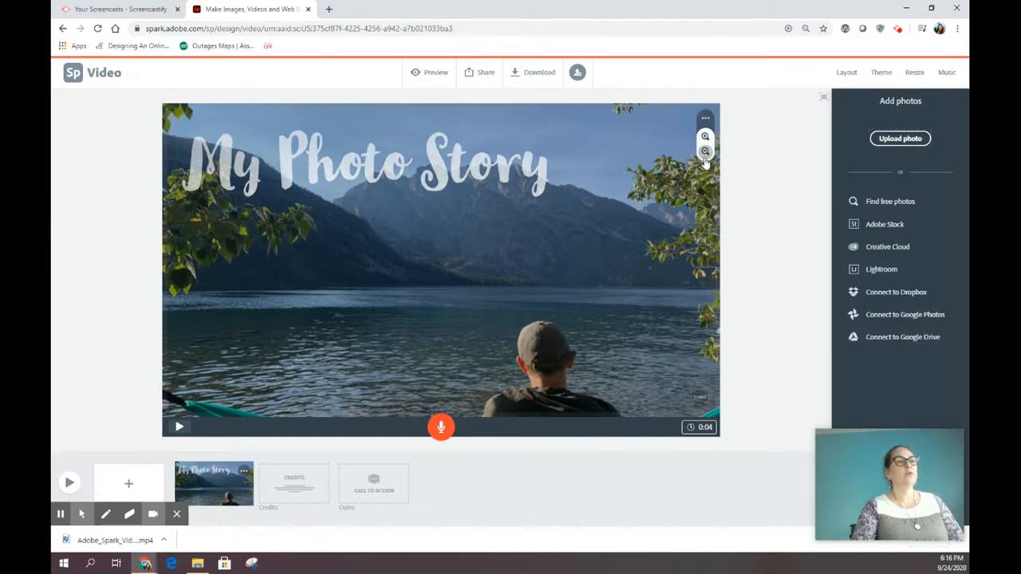
pyautogui.click(705, 152)
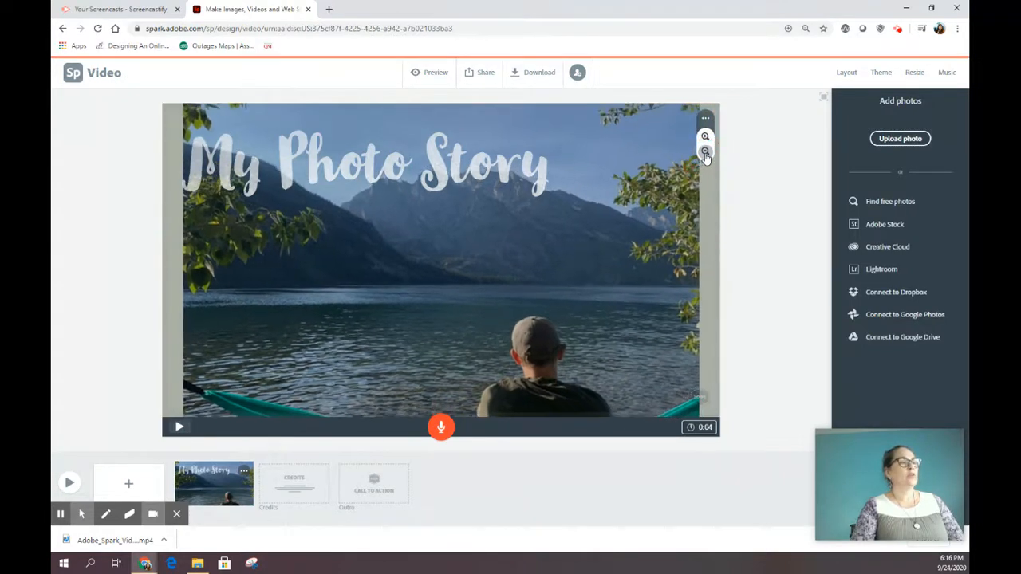
pyautogui.click(705, 153)
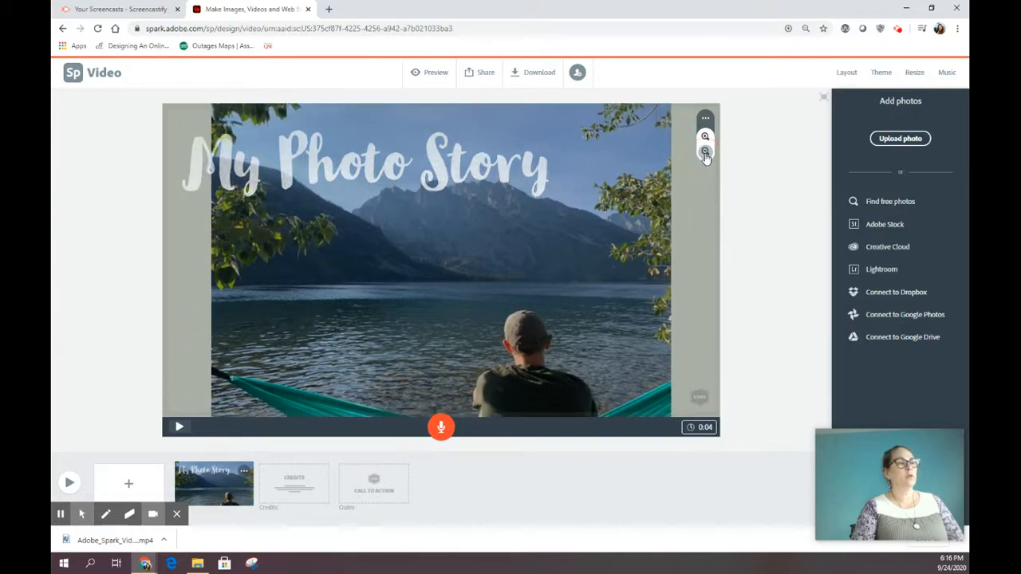
pyautogui.click(706, 140)
pyautogui.click(706, 141)
pyautogui.click(706, 140)
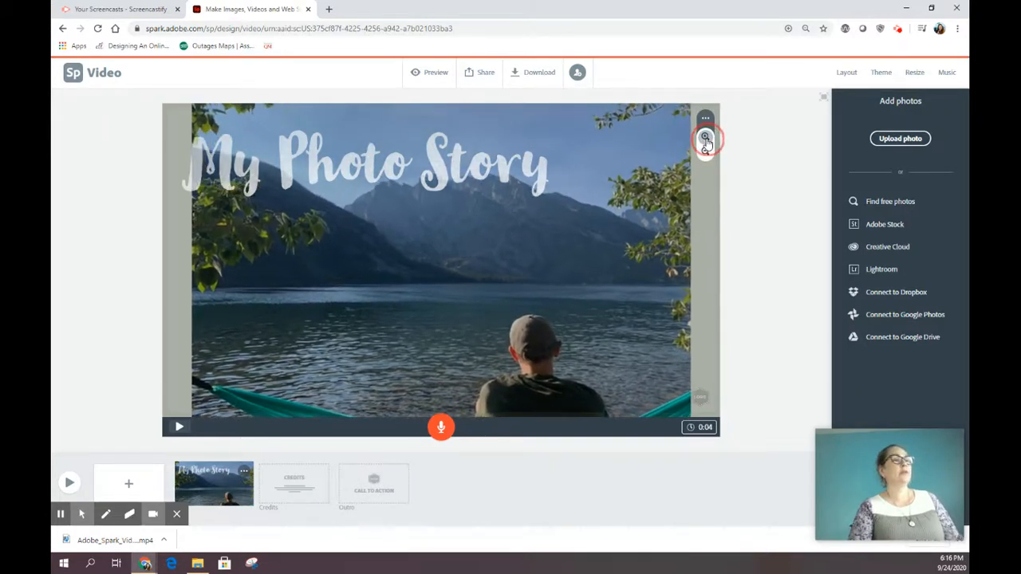
pyautogui.click(706, 140)
pyautogui.click(706, 140)
pyautogui.click(705, 140)
pyautogui.click(706, 141)
pyautogui.click(706, 140)
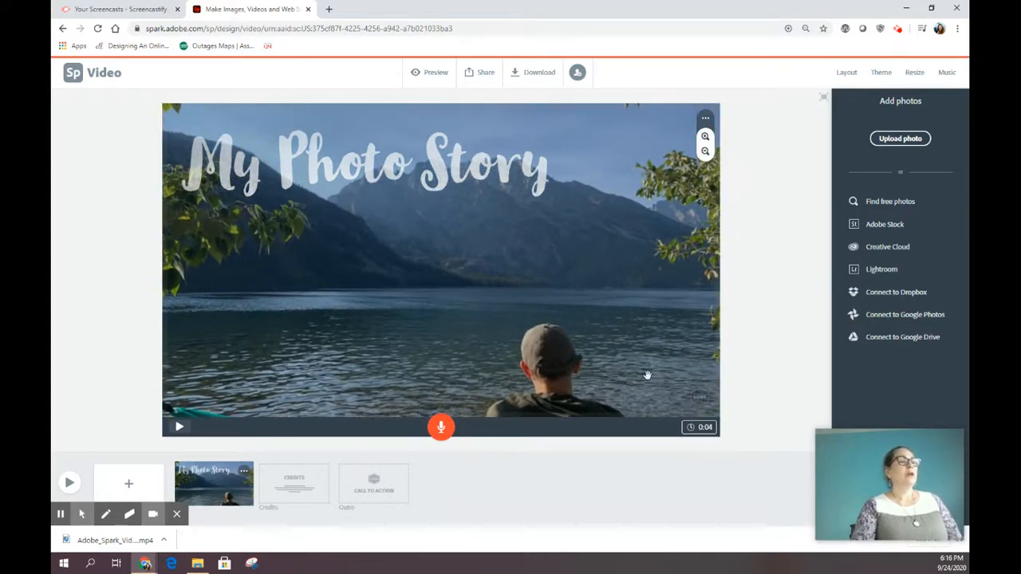
# Check the duration setting of the title slide.
pyautogui.click(705, 431)
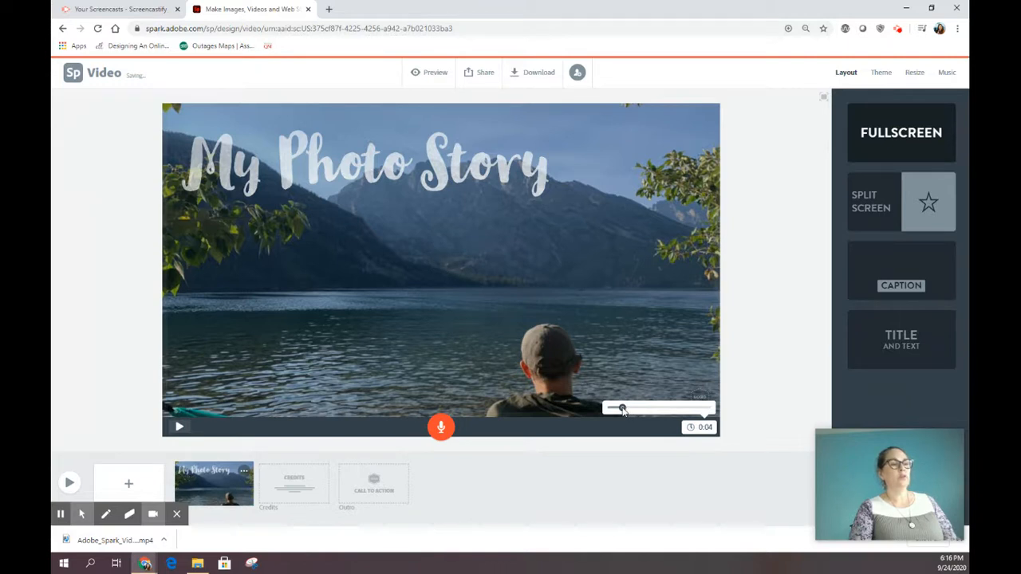
pyautogui.click(615, 412)
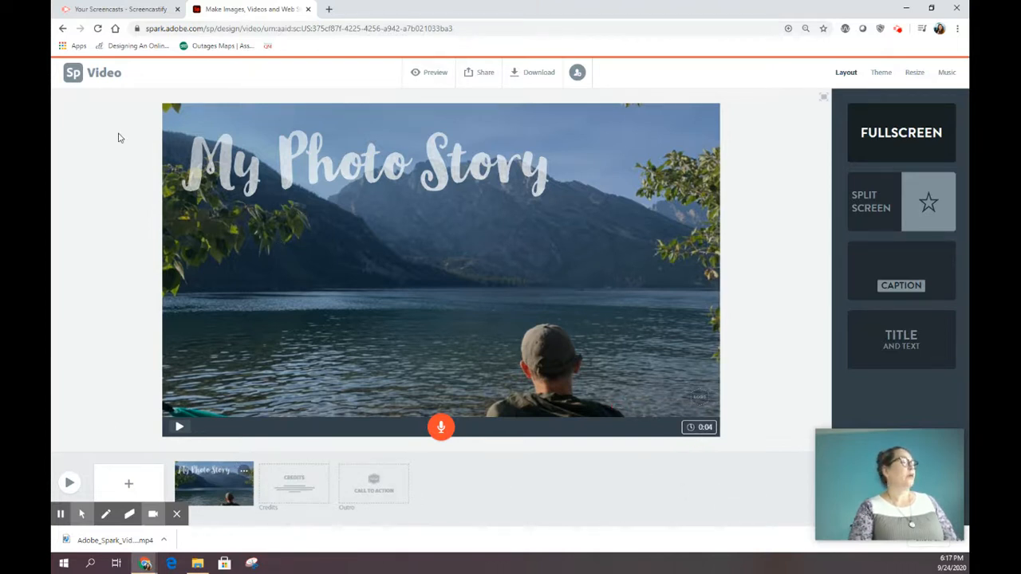
# Add a second slide and upload the video file "Slow Mo vault.mp4" to it from the Spark Instructional Video Project folder.
pyautogui.click(128, 485)
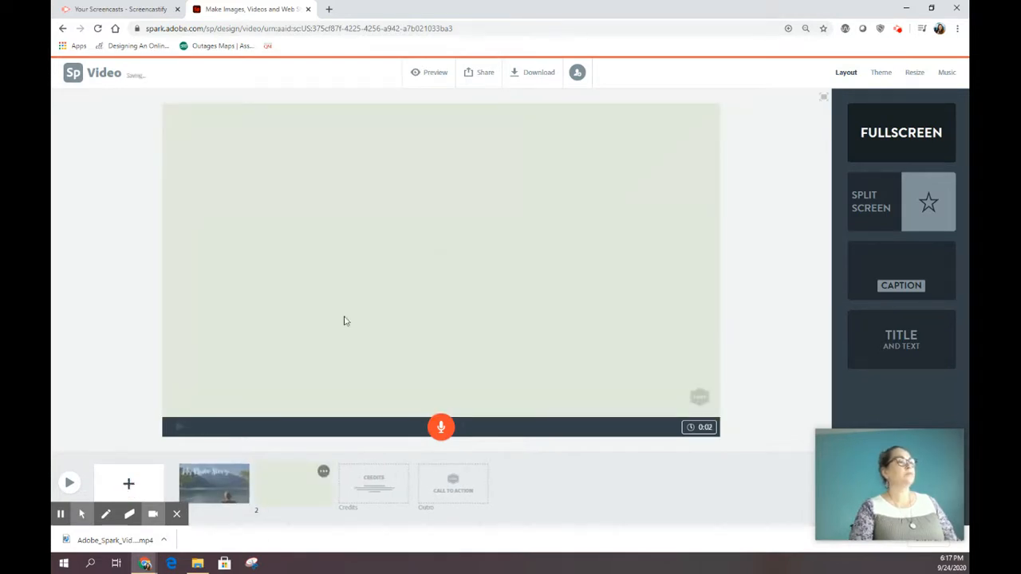
pyautogui.click(441, 260)
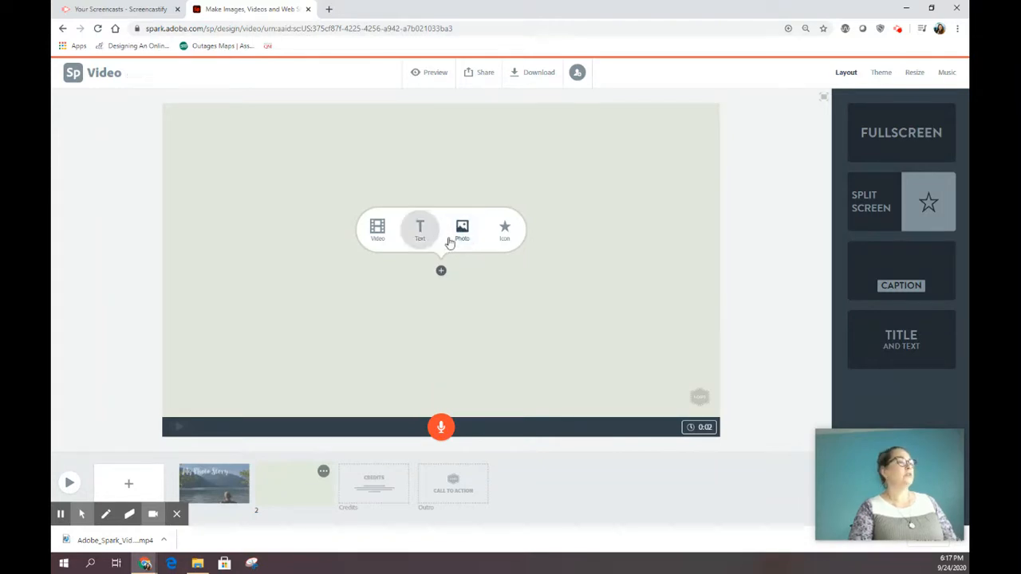
pyautogui.click(378, 230)
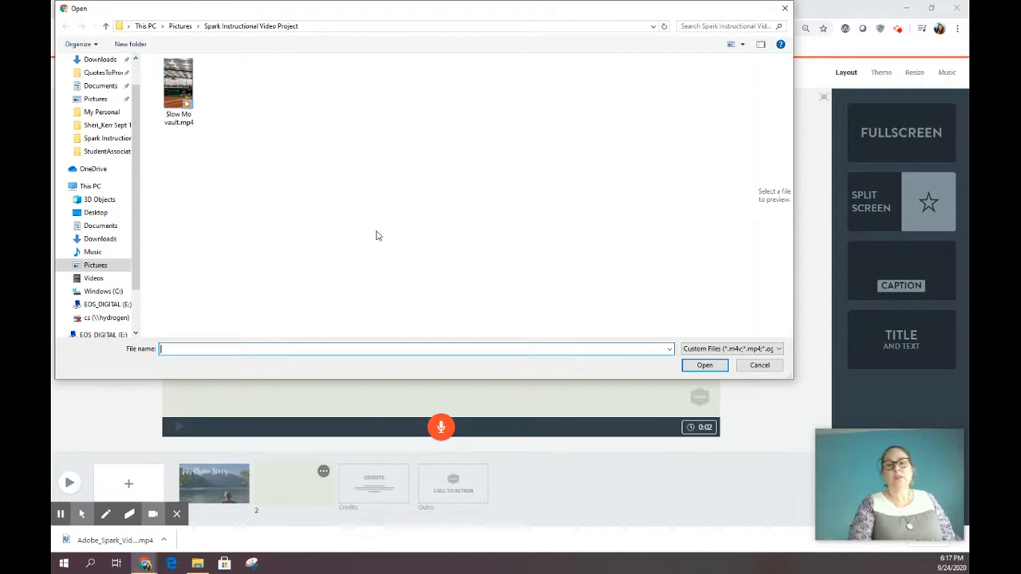
pyautogui.click(180, 75)
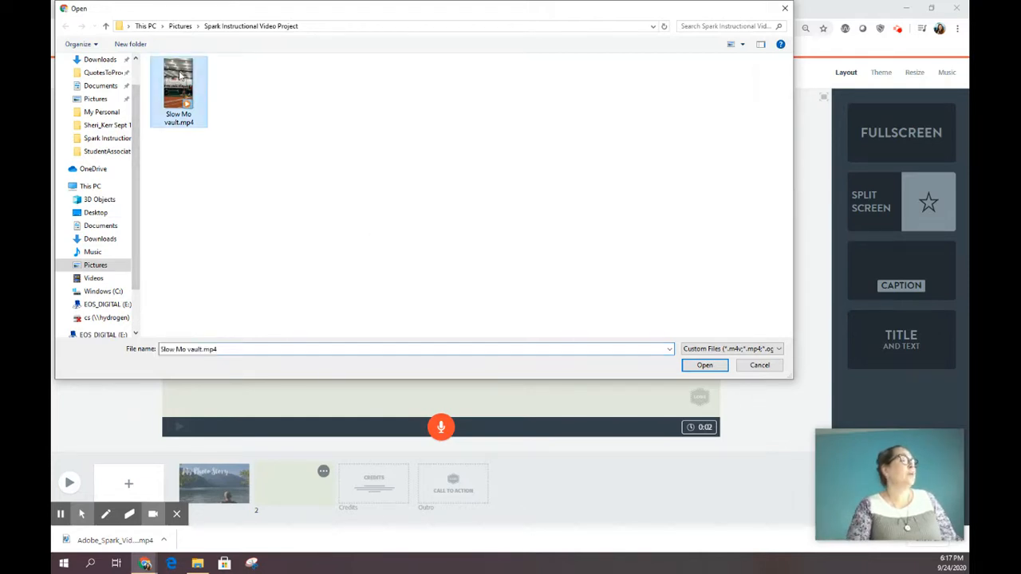
pyautogui.click(705, 366)
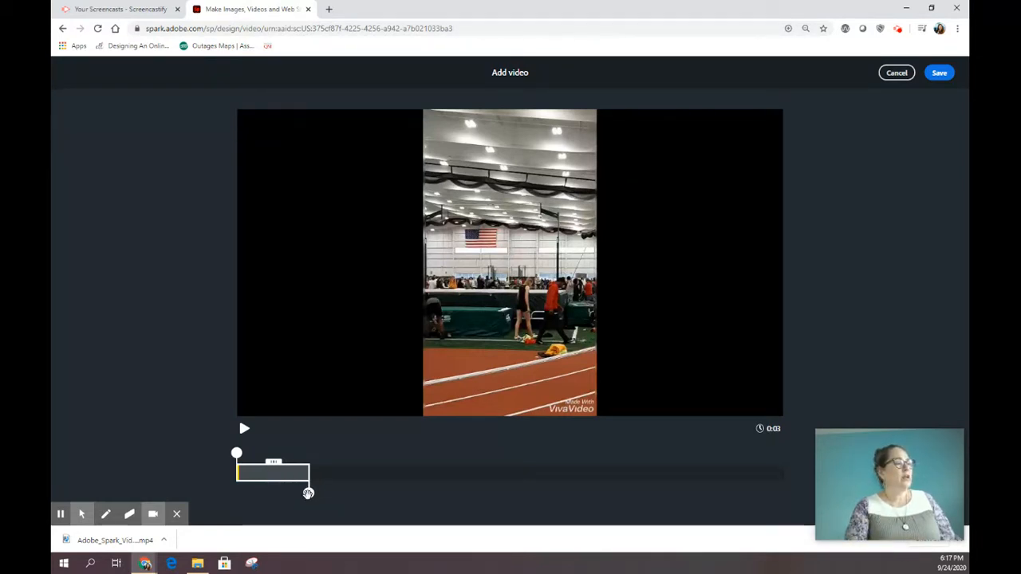
# Trim the start and end of the vault clip to a section of about 15 seconds.
pyautogui.moveTo(308, 493); pyautogui.dragTo(520, 476)
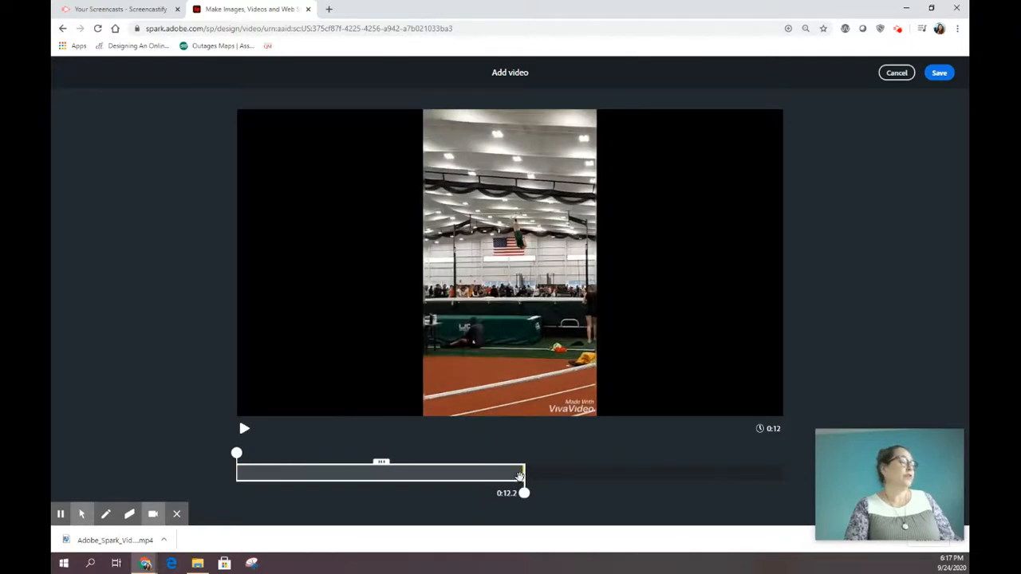
pyautogui.moveTo(236, 453); pyautogui.dragTo(264, 454)
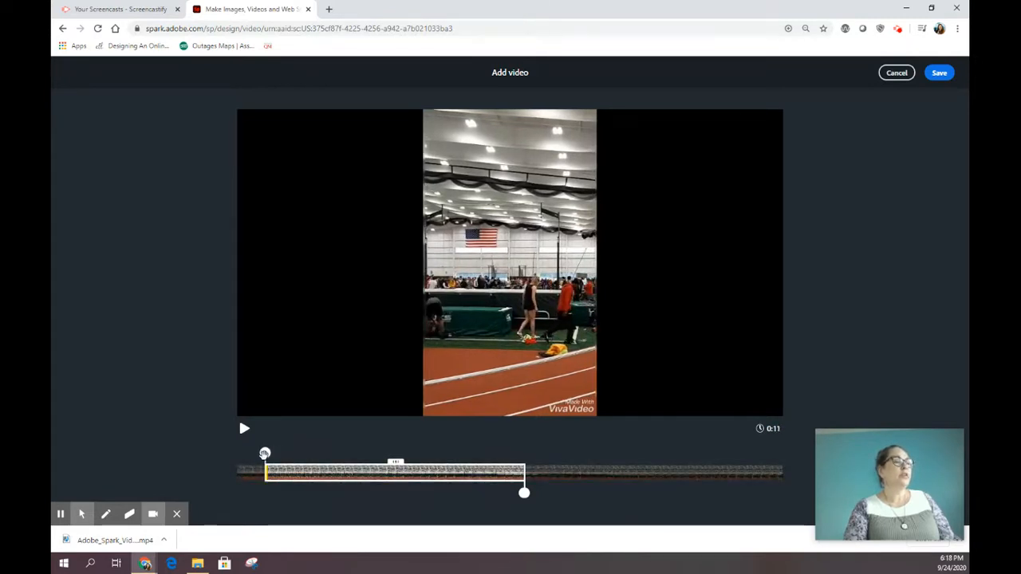
pyautogui.moveTo(524, 493); pyautogui.dragTo(711, 493)
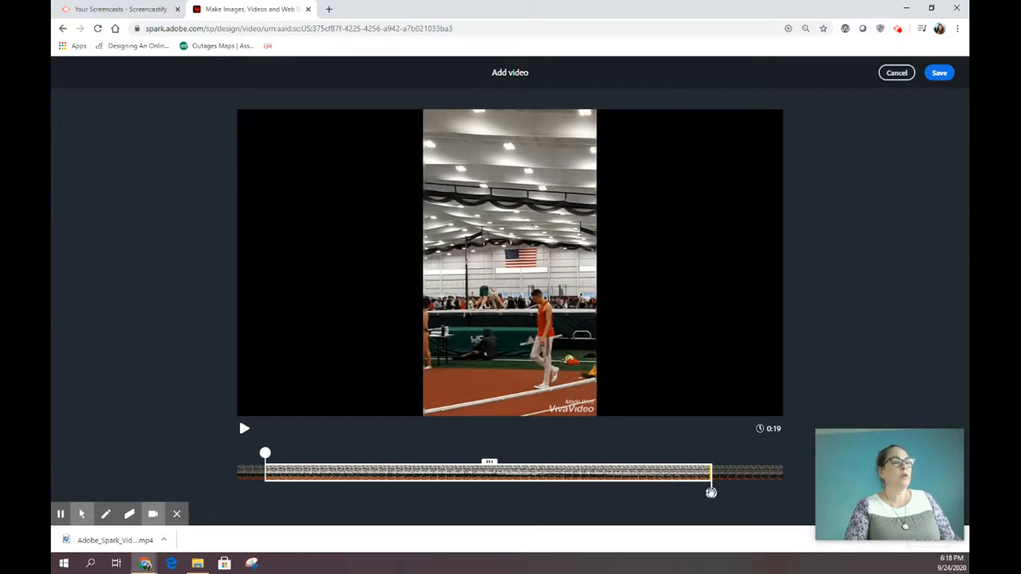
pyautogui.moveTo(266, 452); pyautogui.dragTo(312, 452)
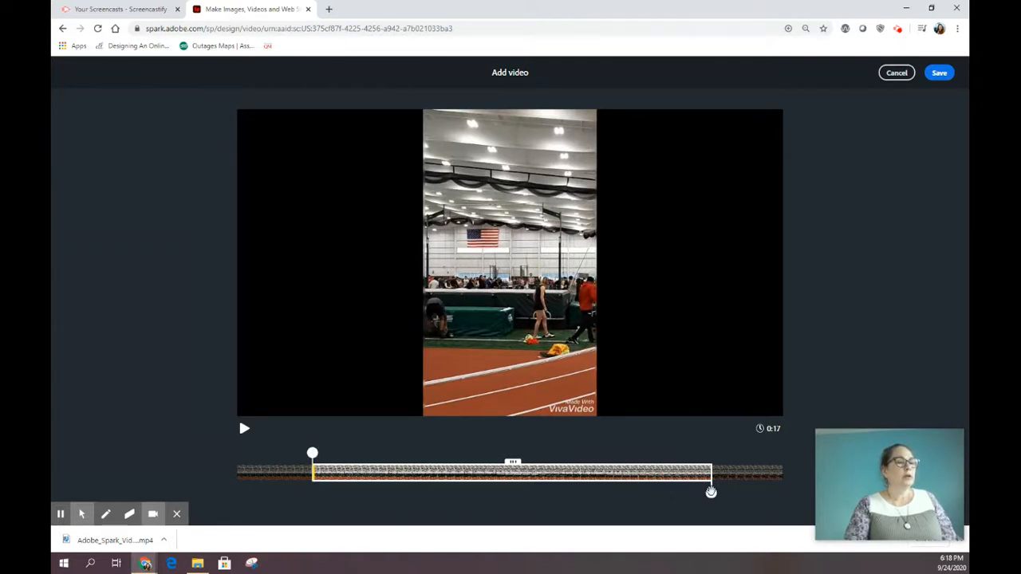
pyautogui.moveTo(711, 492); pyautogui.dragTo(669, 493)
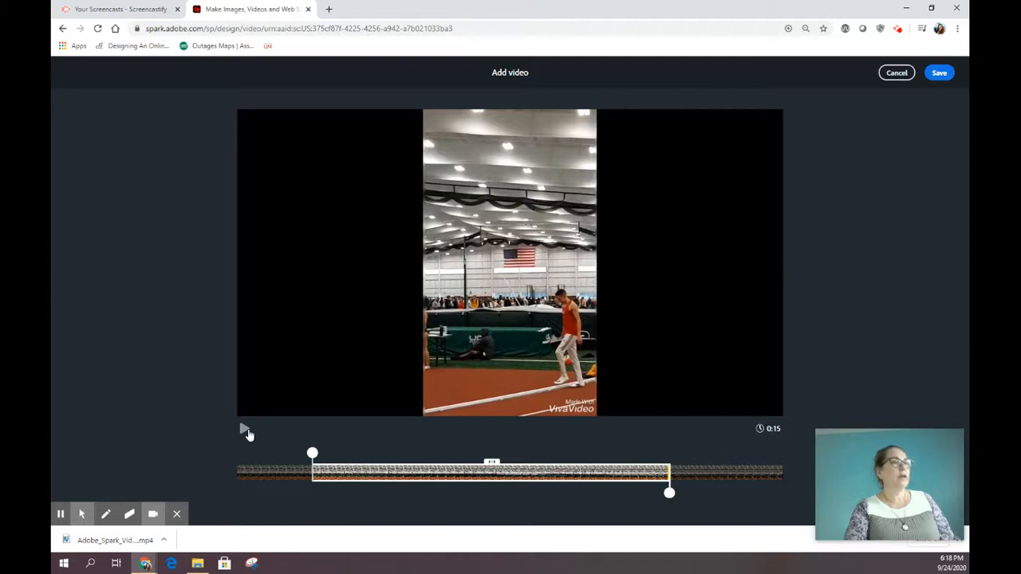
# Preview the beginning of the trimmed vault clip and save the clip to the slide.
pyautogui.click(246, 431)
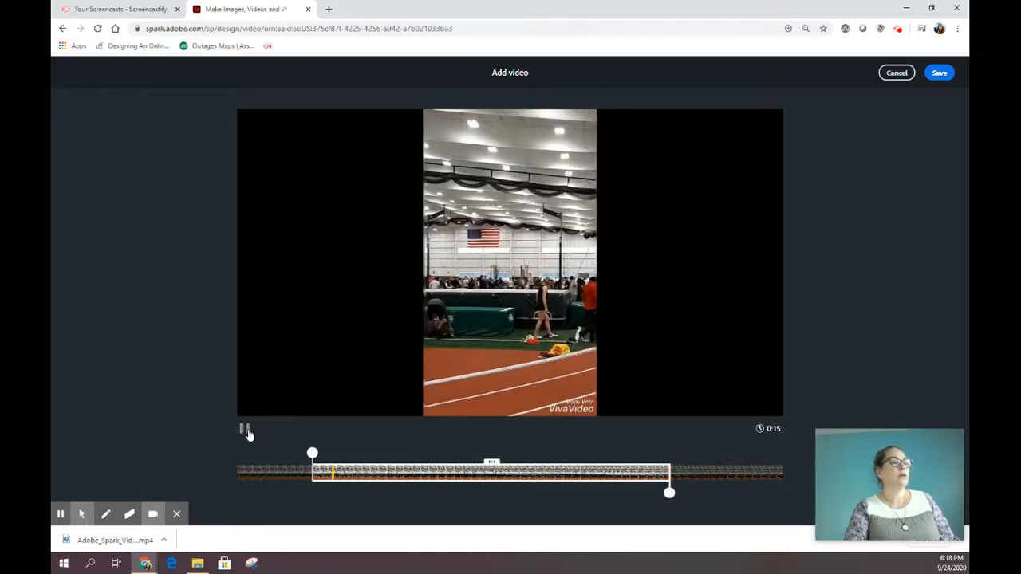
pyautogui.click(246, 431)
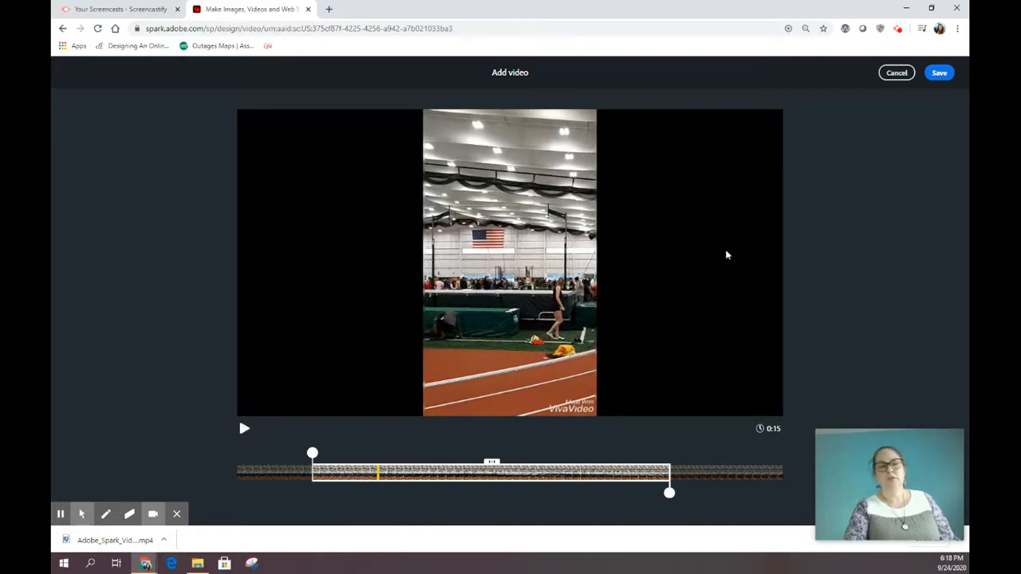
pyautogui.click(943, 76)
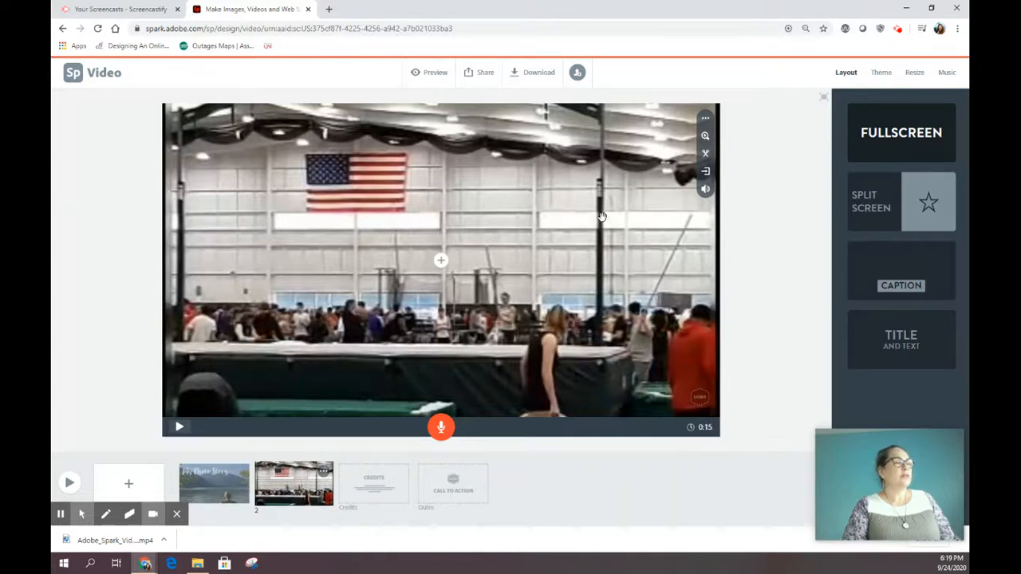
# Mute the vault clip's audio and close its volume options.
pyautogui.click(706, 190)
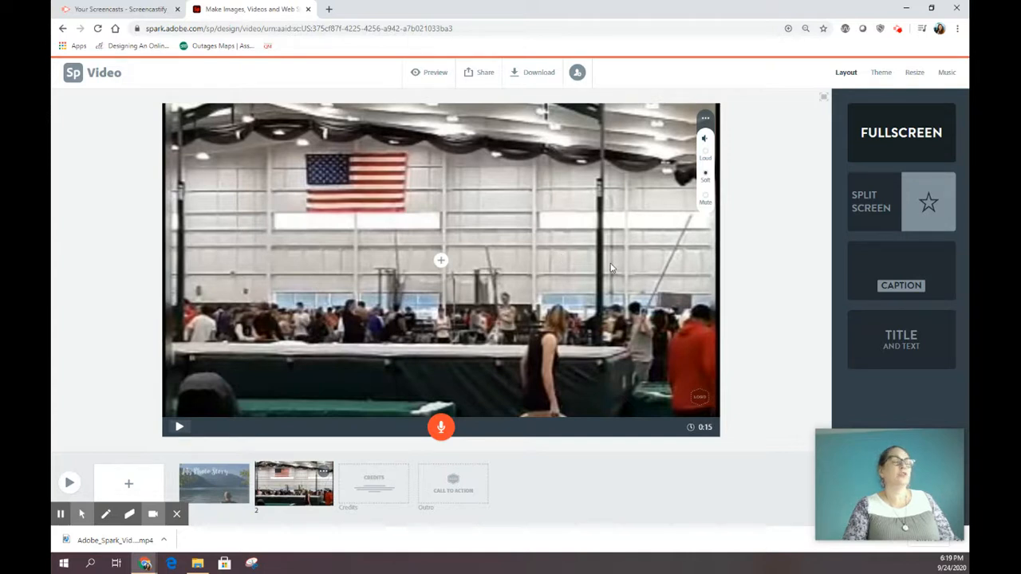
pyautogui.click(706, 201)
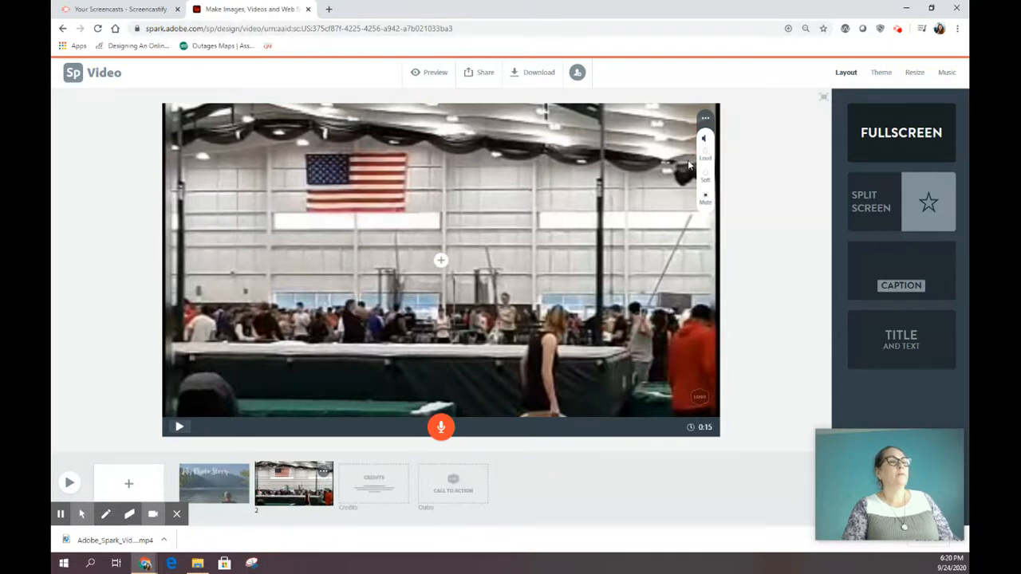
pyautogui.click(703, 119)
pyautogui.click(702, 121)
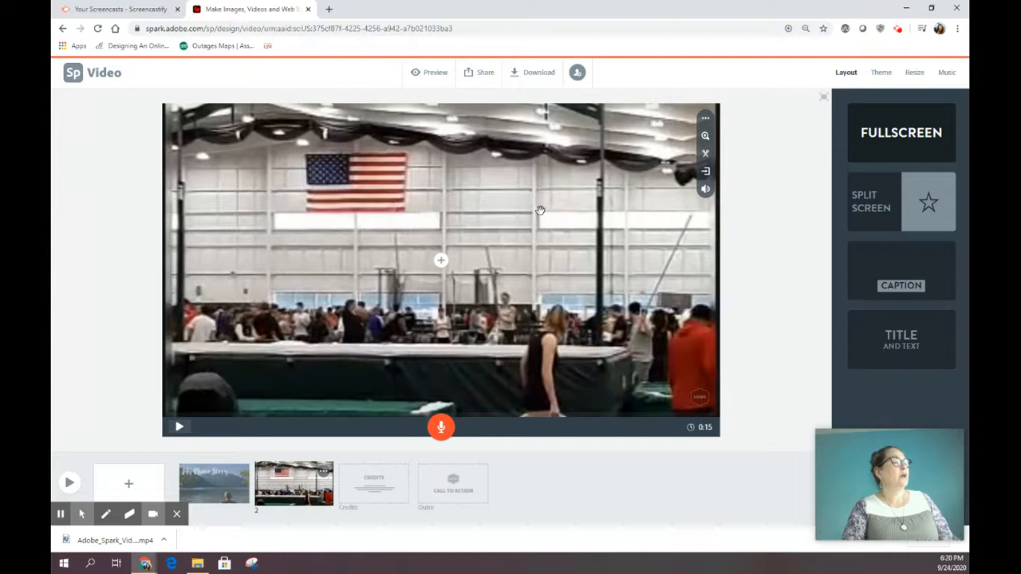
# Shift the vault clip downward within its frame, zoom it out, and zoom back in until it fills the slide.
pyautogui.moveTo(540, 212); pyautogui.dragTo(531, 275)
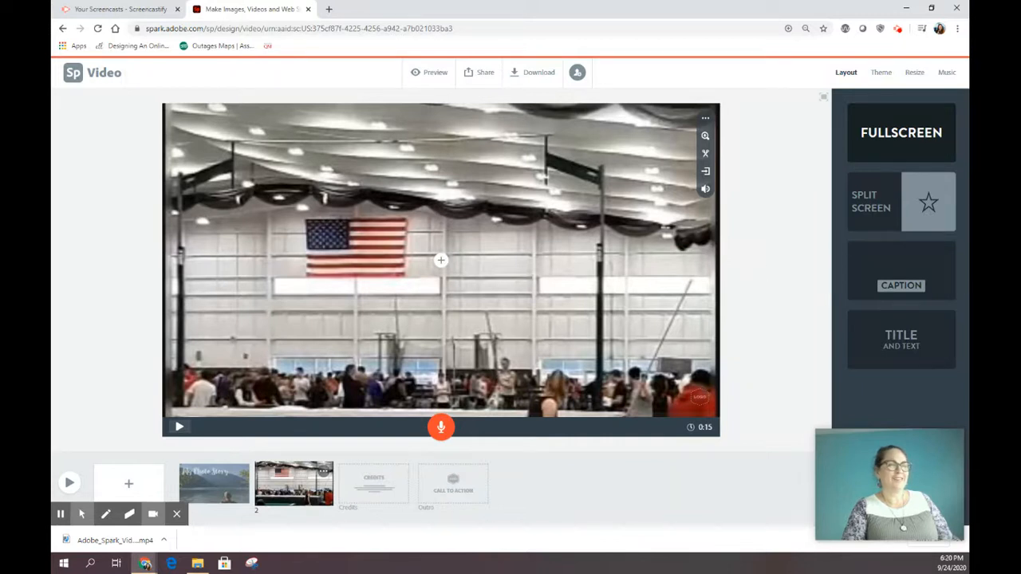
pyautogui.click(706, 137)
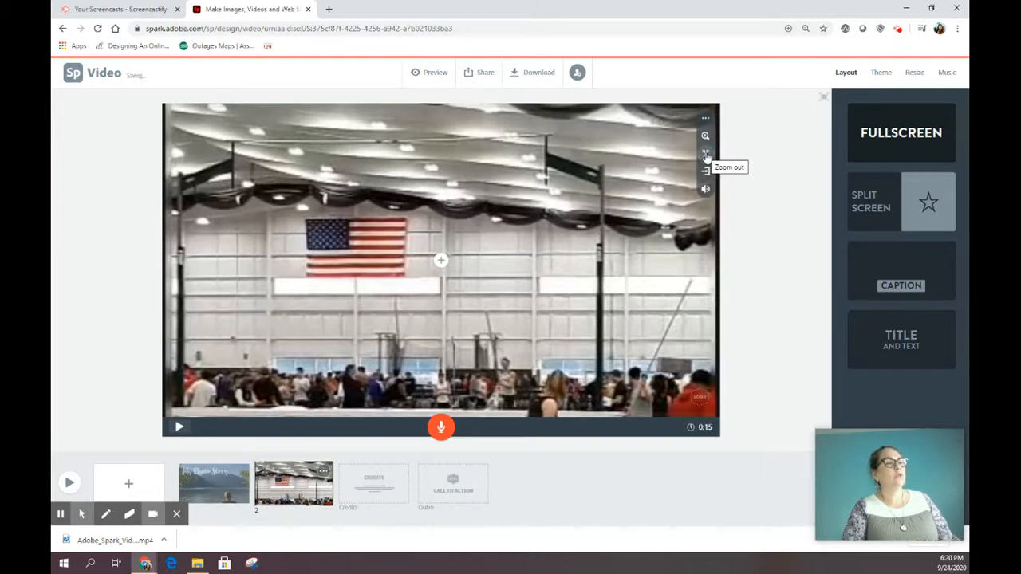
pyautogui.click(706, 137)
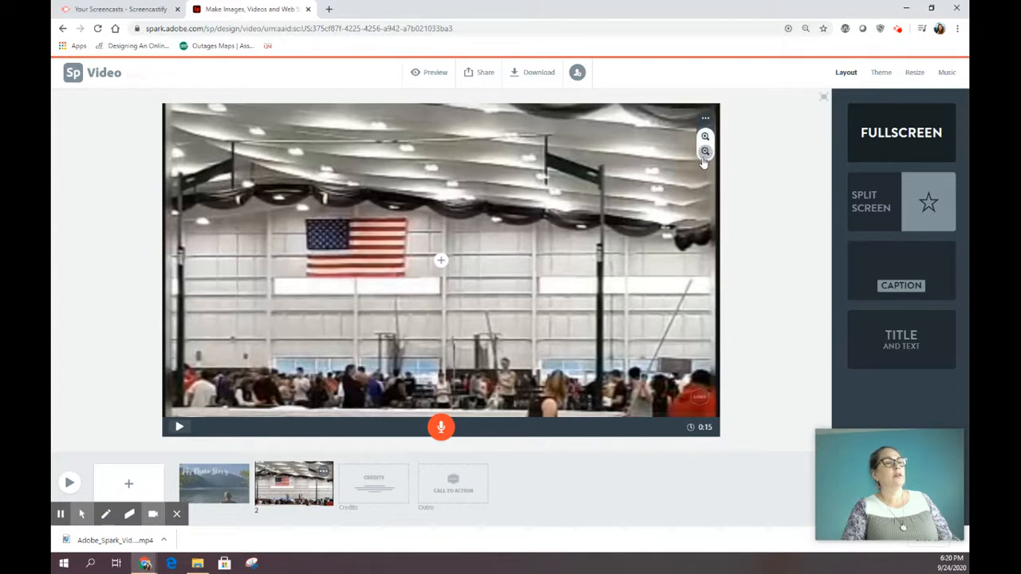
pyautogui.click(705, 153)
pyautogui.click(705, 154)
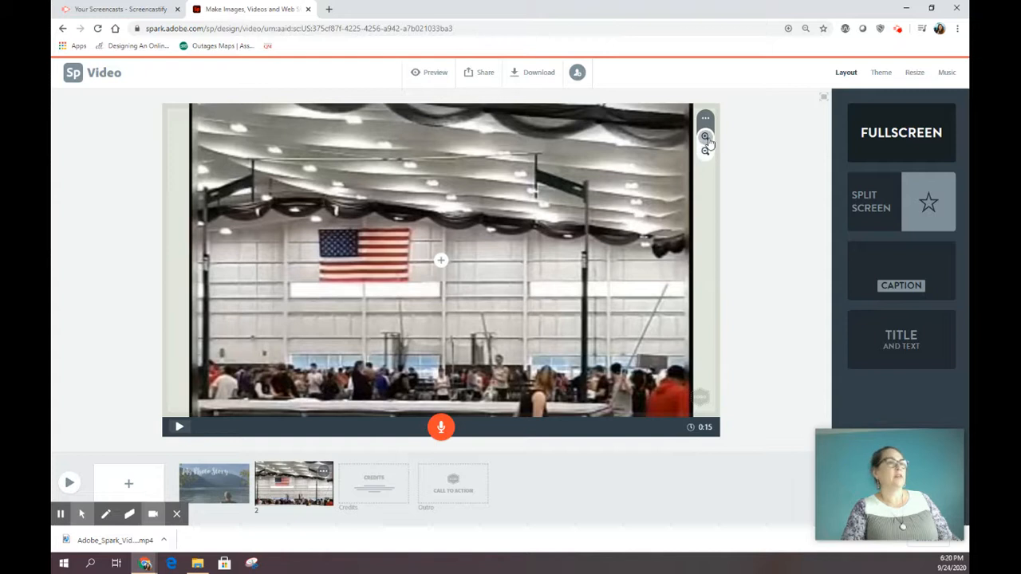
pyautogui.click(706, 138)
pyautogui.click(706, 138)
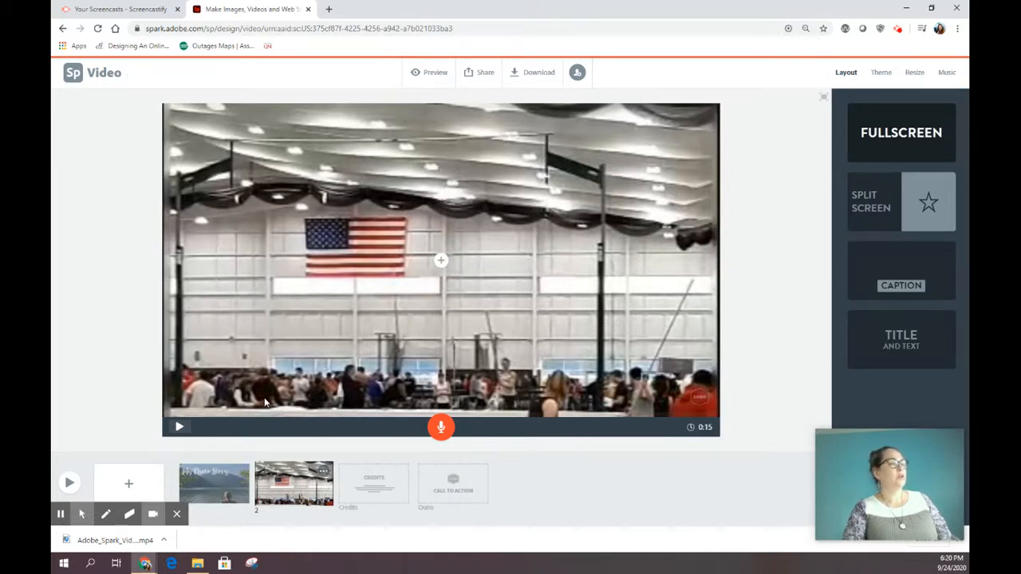
# Play the second slide to review how the vault clip is framed.
pyautogui.click(179, 429)
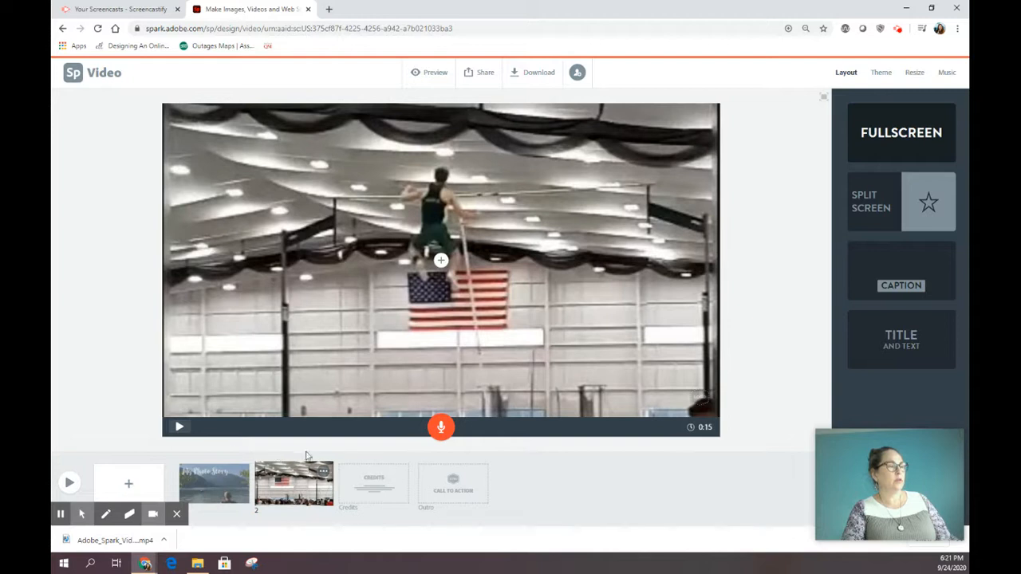
pyautogui.moveTo(81, 513)
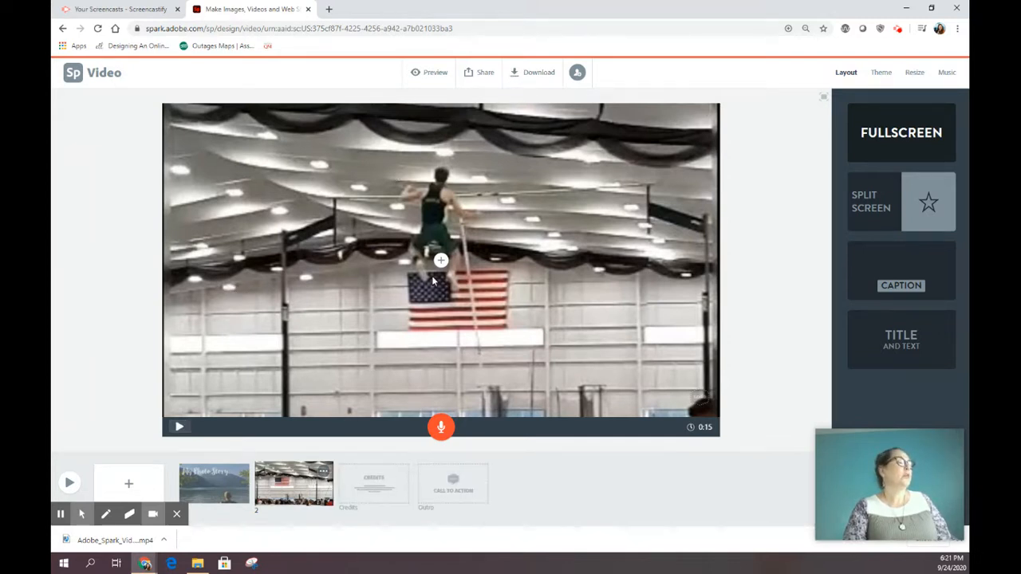
# Add a third slide after the vault clip and give it the Split Screen layout.
pyautogui.click(127, 483)
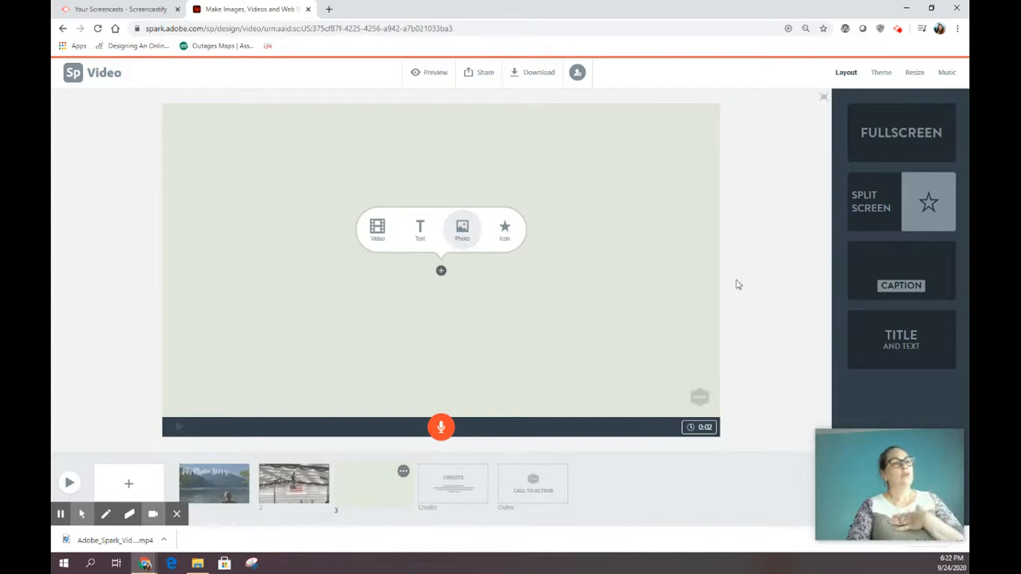
pyautogui.click(894, 209)
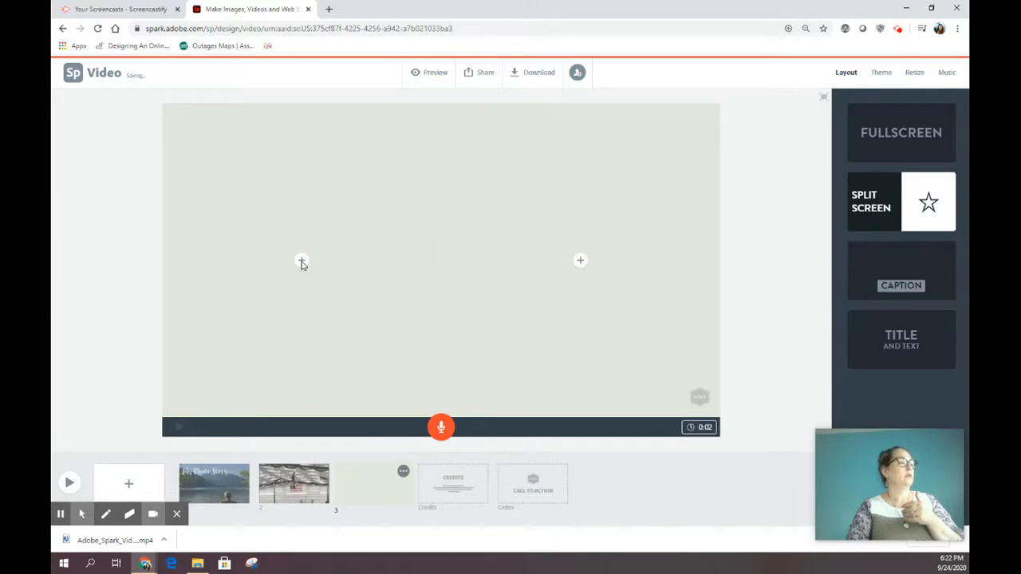
pyautogui.click(468, 239)
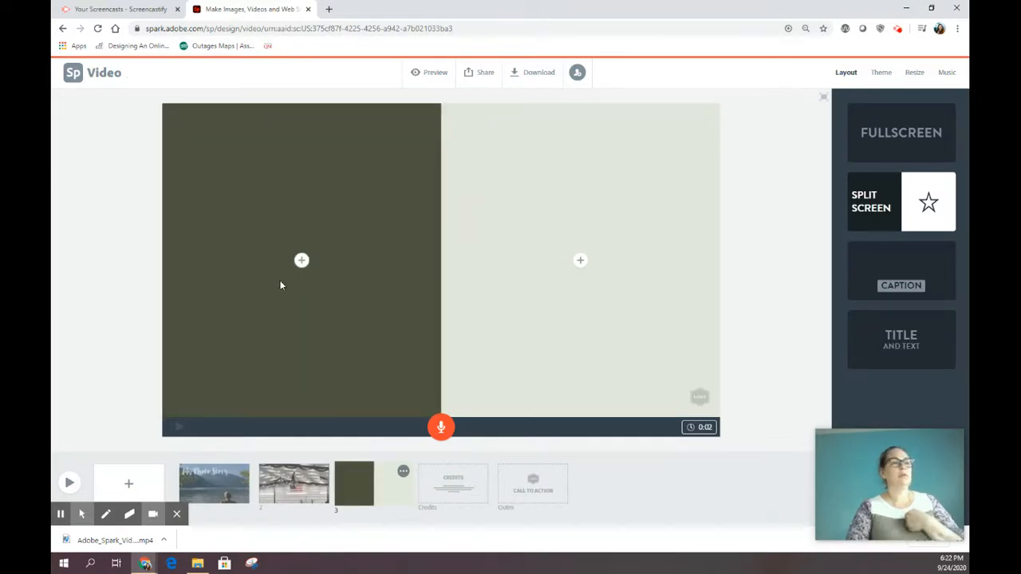
# Add the text "Adventures Everyday!" to the left half of the split-screen slide.
pyautogui.click(302, 262)
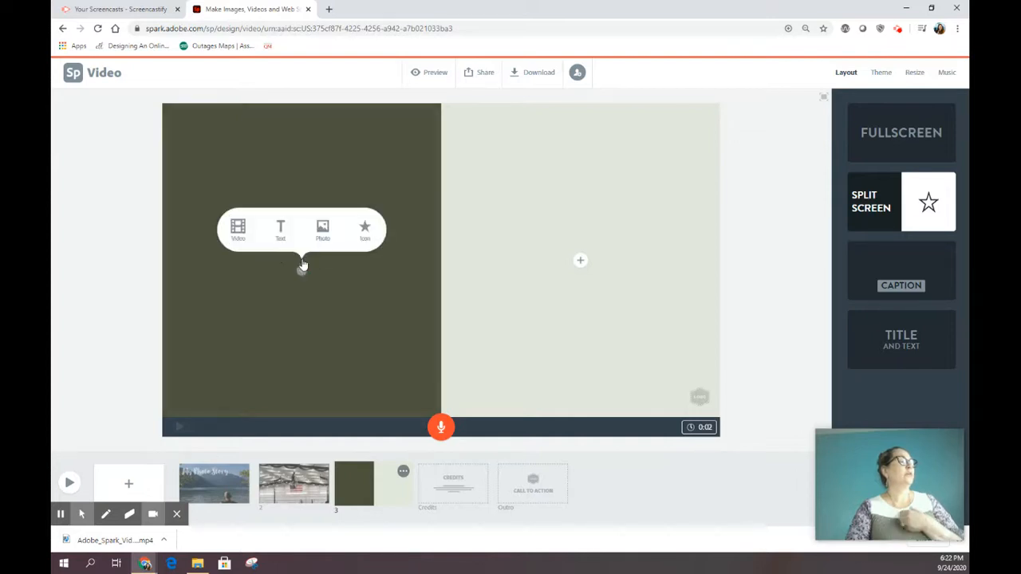
pyautogui.click(284, 230)
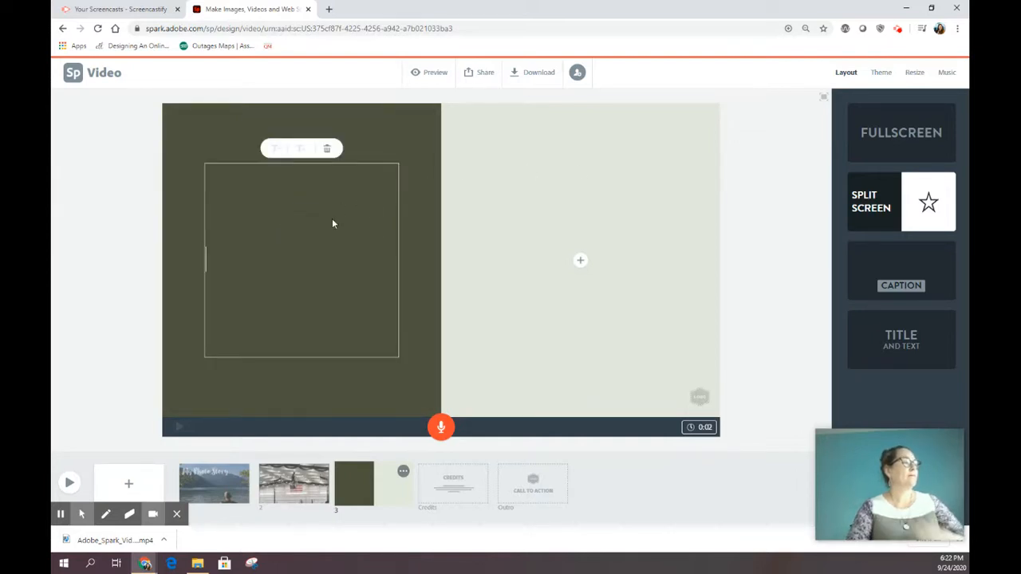
pyautogui.write('Adve')
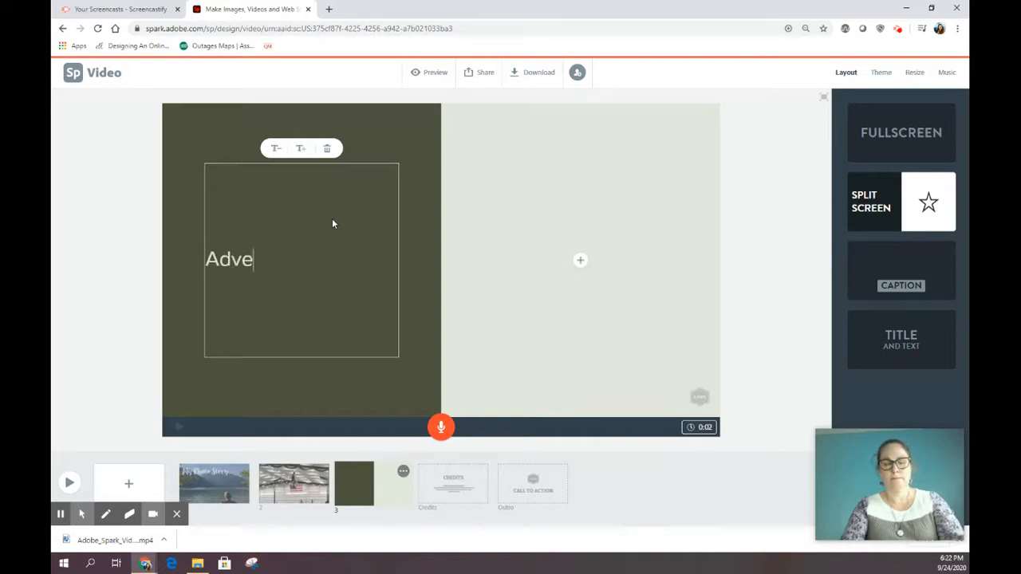
pyautogui.write('ntures Every')
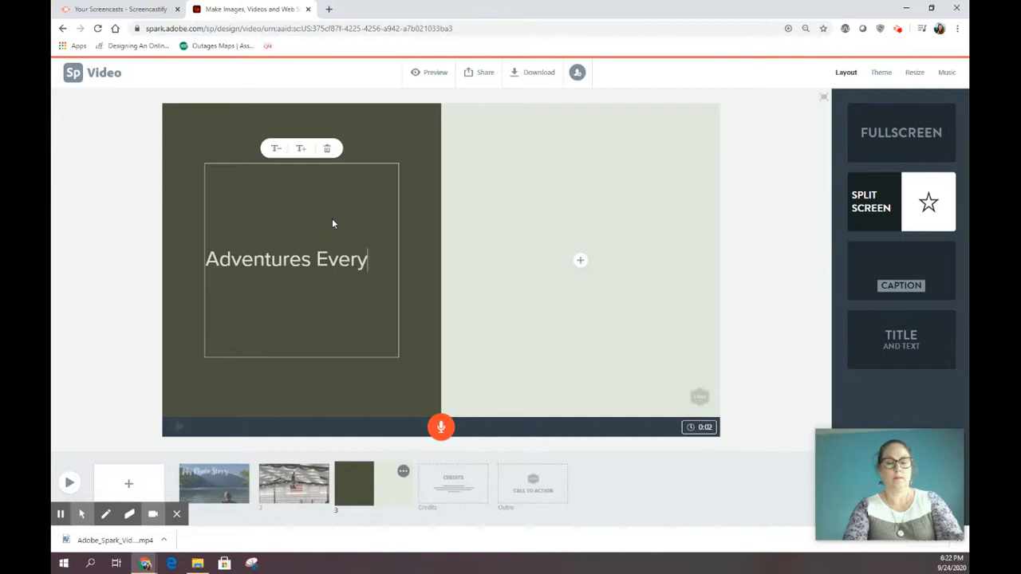
pyautogui.write('day!')
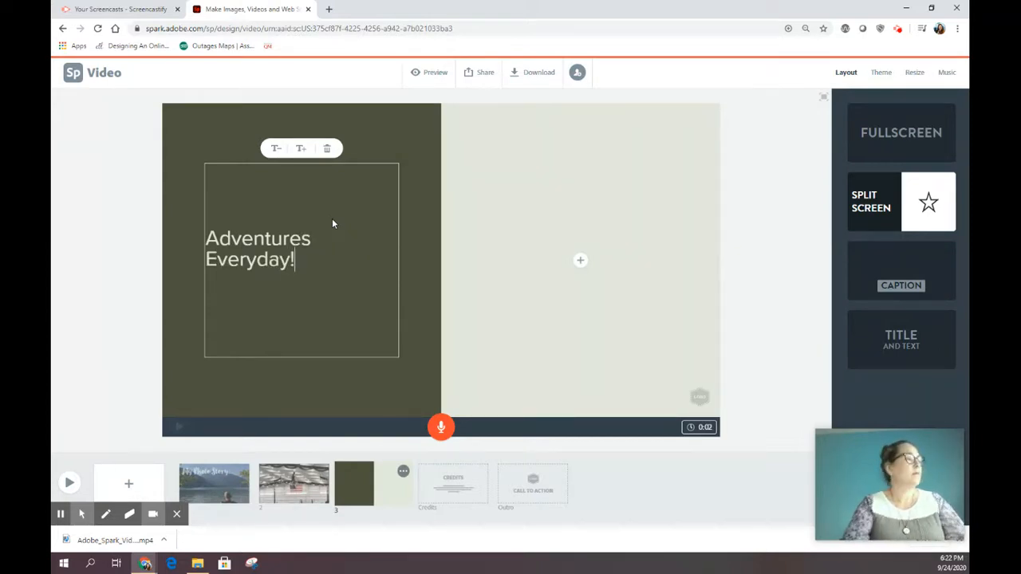
pyautogui.click(428, 321)
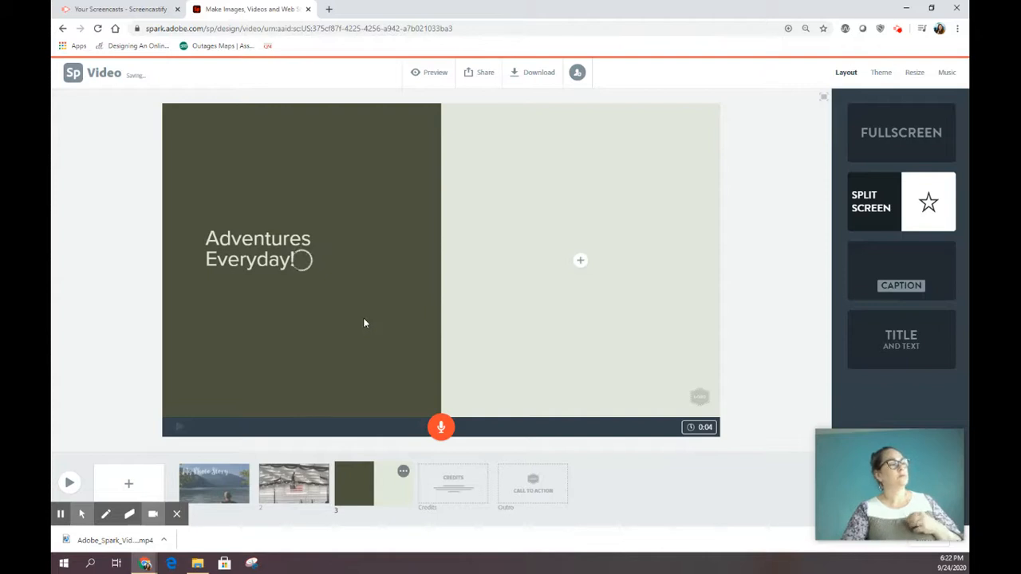
# Add the photo "In the Hospital.jpg" from the Spark Instructional Video Project folder to the empty half of the split-screen slide.
pyautogui.click(583, 263)
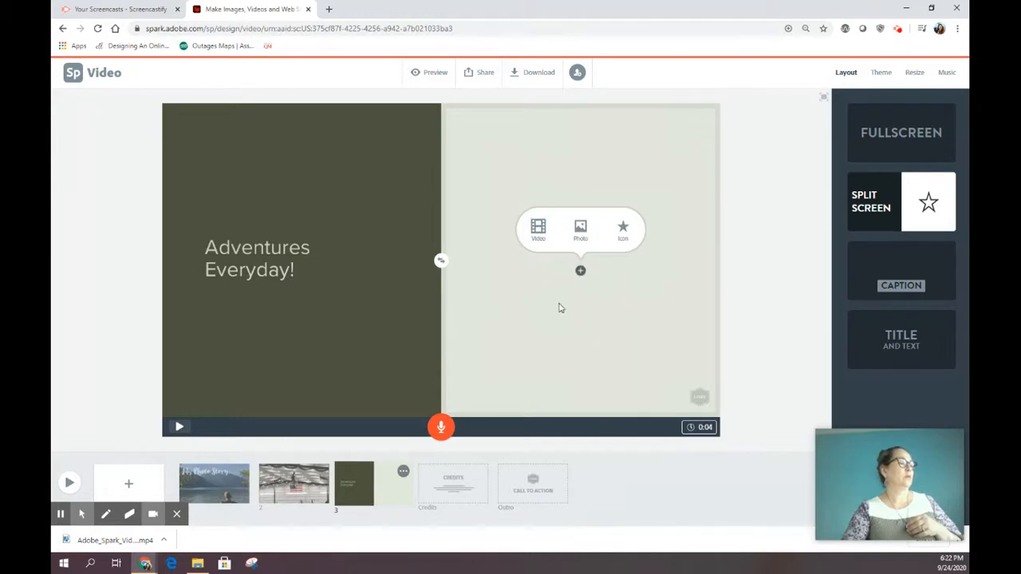
pyautogui.click(580, 229)
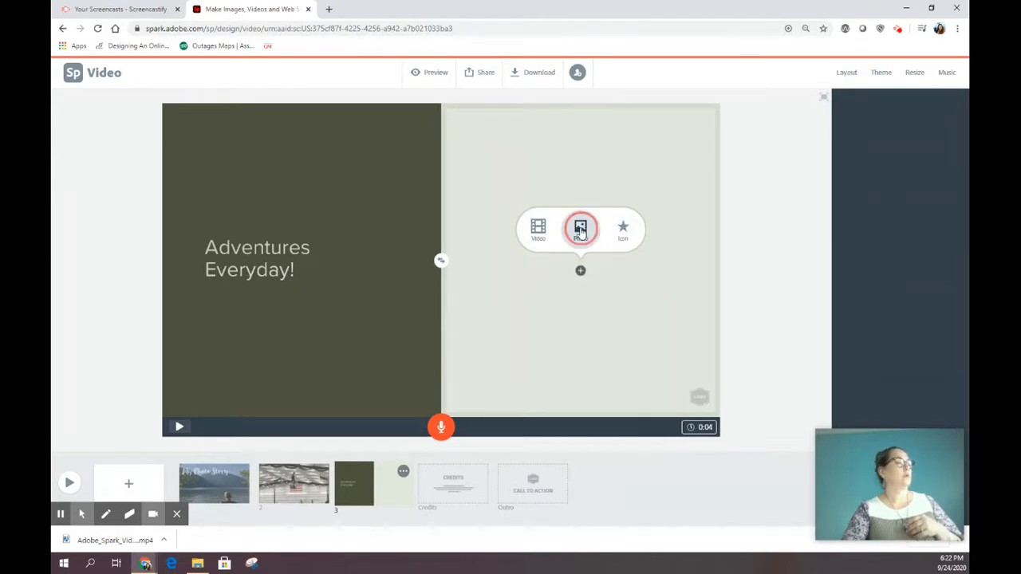
pyautogui.click(899, 139)
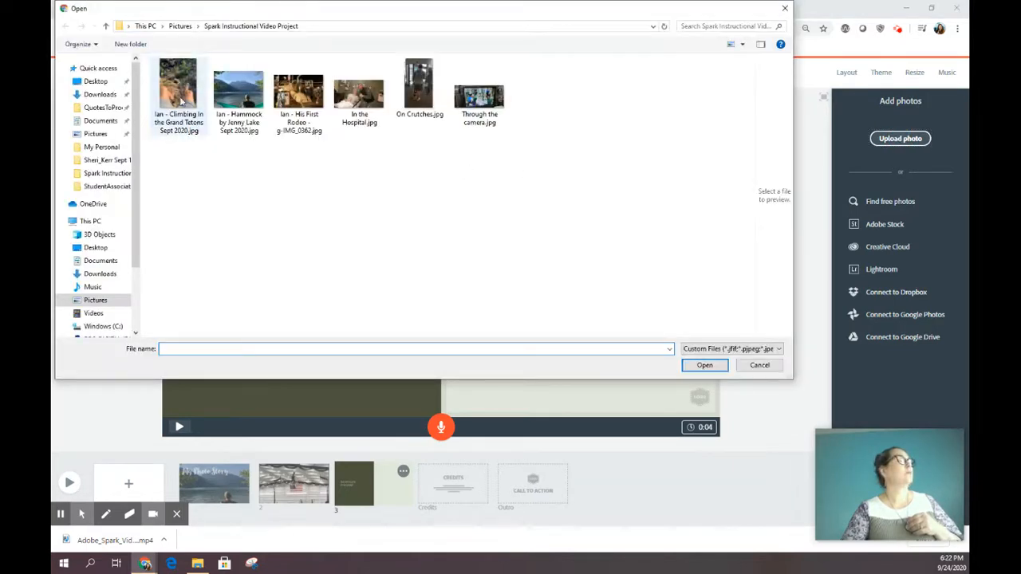
pyautogui.click(172, 92)
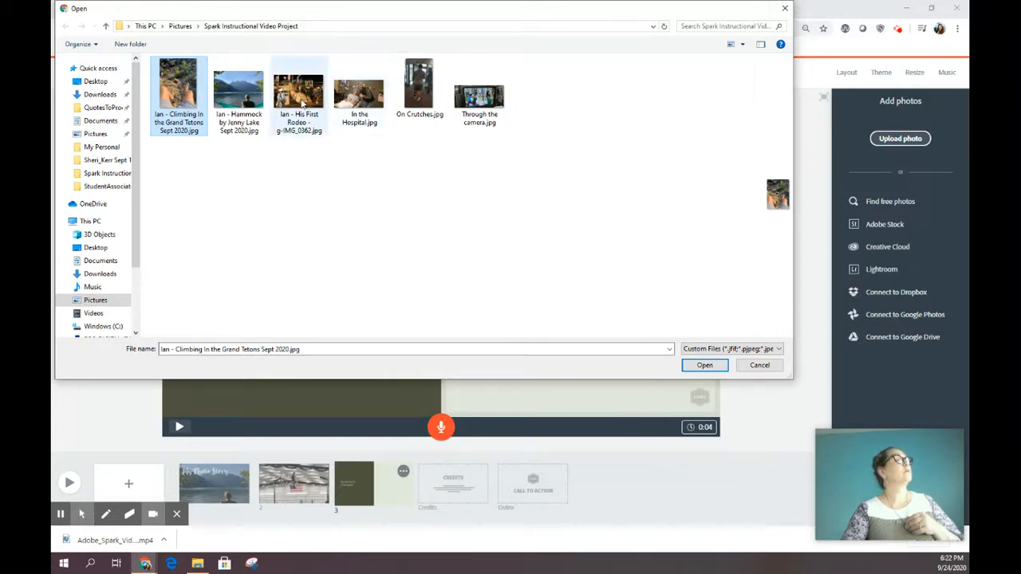
pyautogui.click(352, 99)
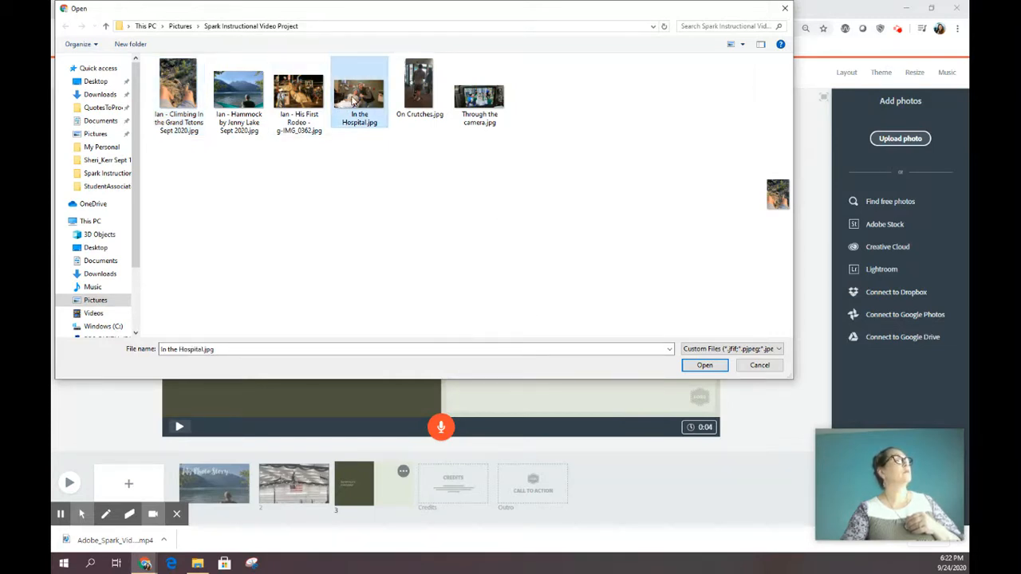
pyautogui.click(709, 368)
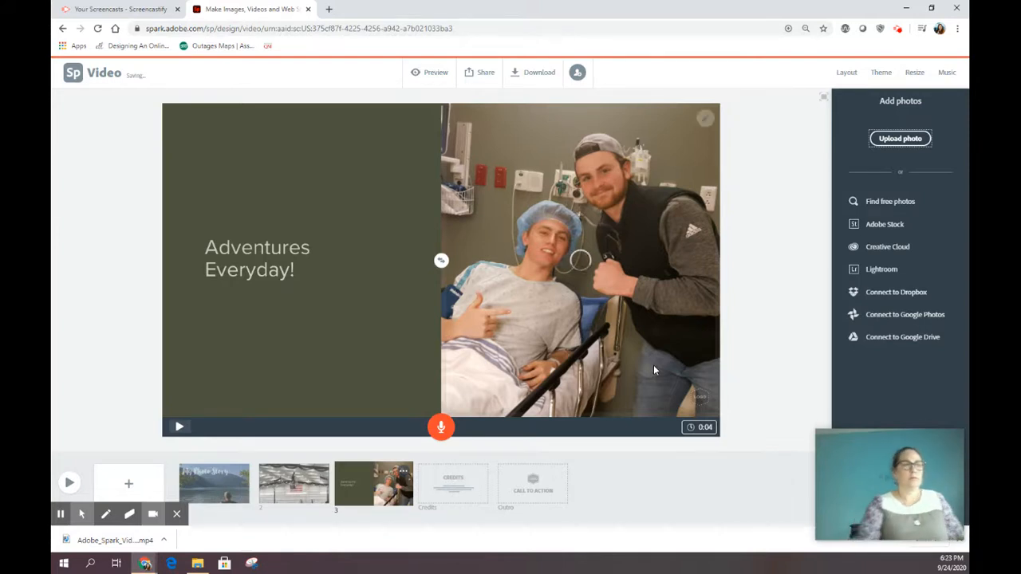
# Swap the text and photo halves of the split-screen slide, and swap them back.
pyautogui.click(441, 263)
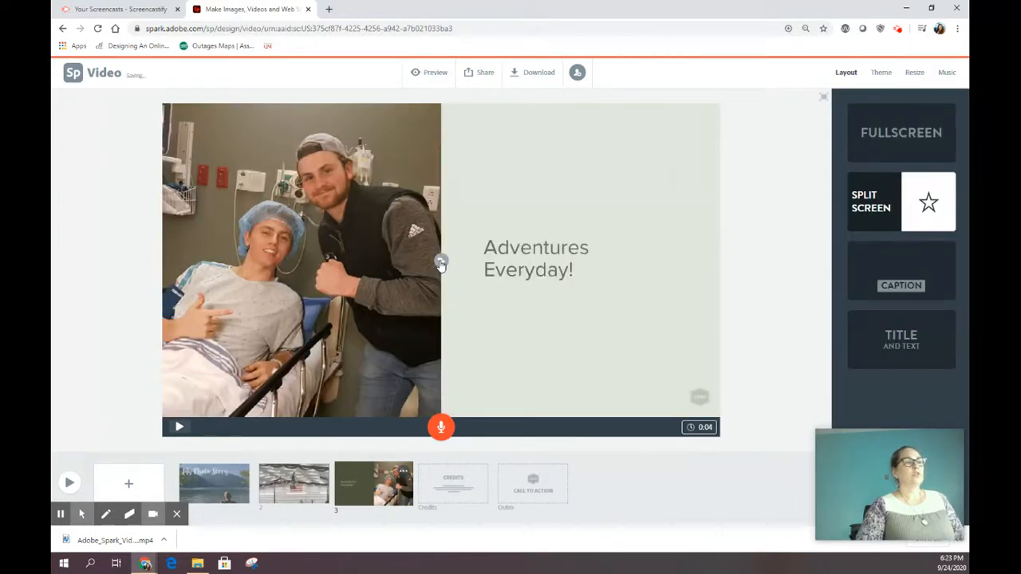
pyautogui.click(441, 264)
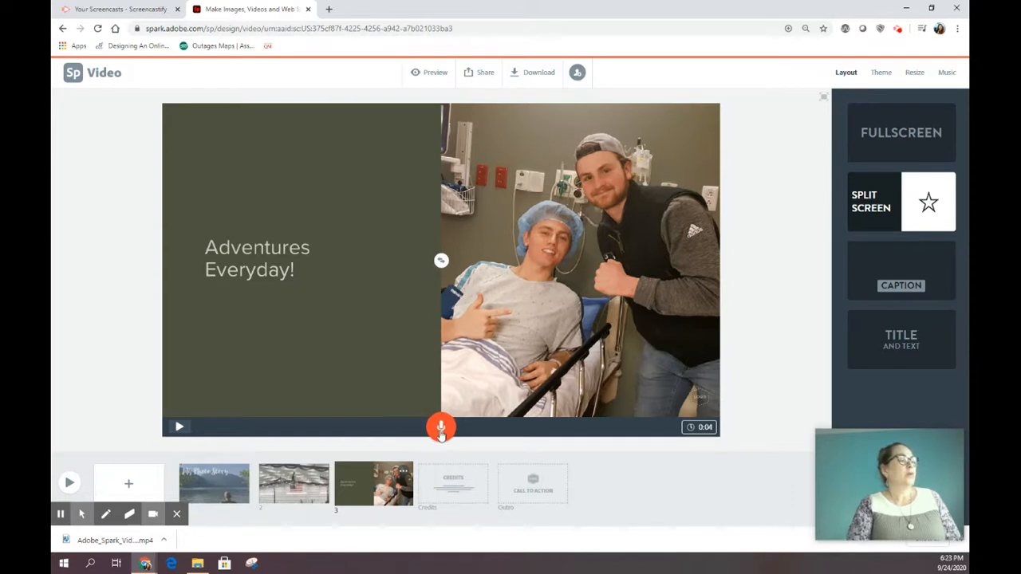
# Record a voice narration for the split-screen slide and re-record it.
pyautogui.moveTo(441, 431); pyautogui.dragTo(441, 432)
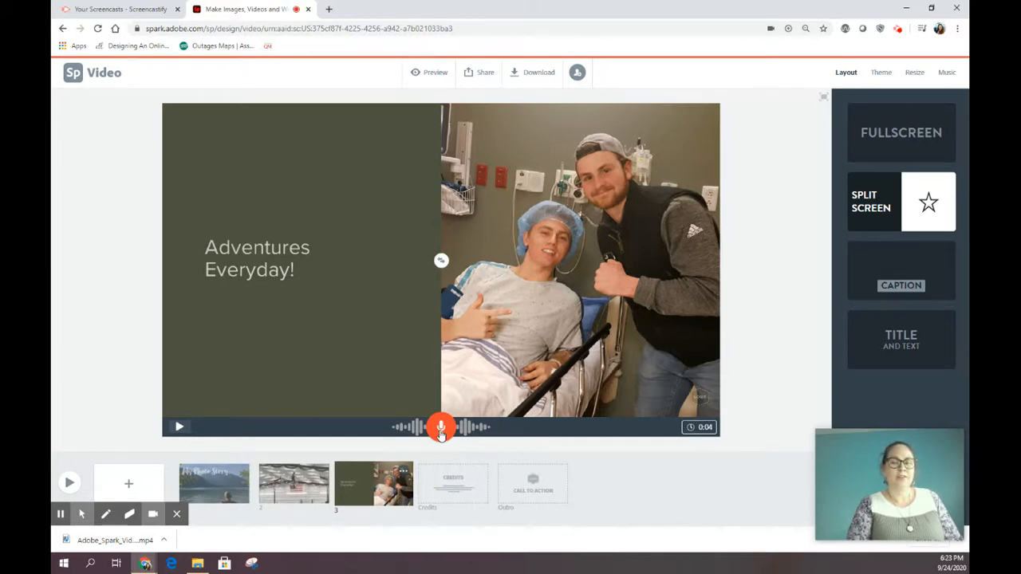
pyautogui.moveTo(440, 433); pyautogui.dragTo(440, 433)
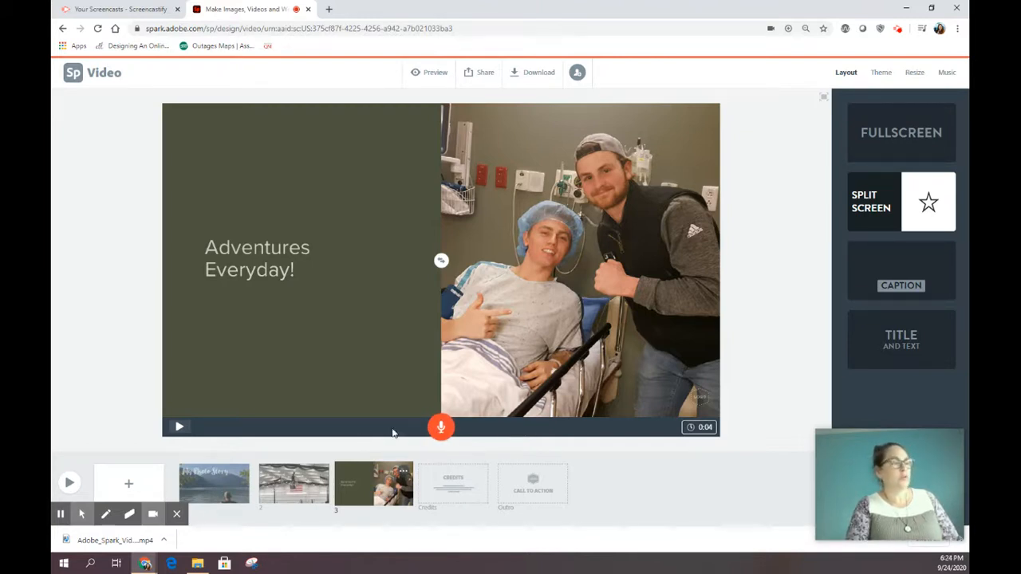
pyautogui.click(443, 428)
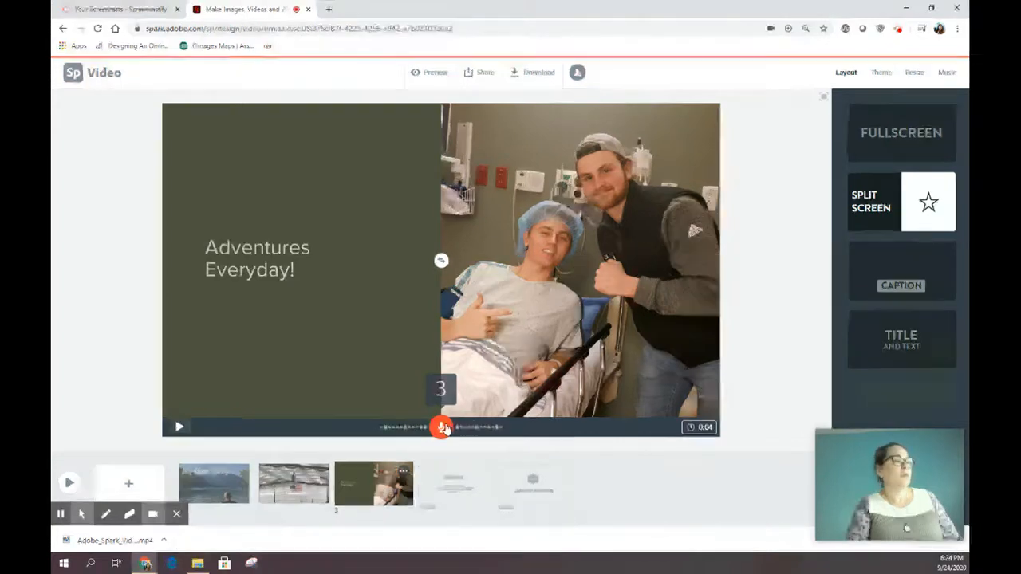
pyautogui.click(446, 428)
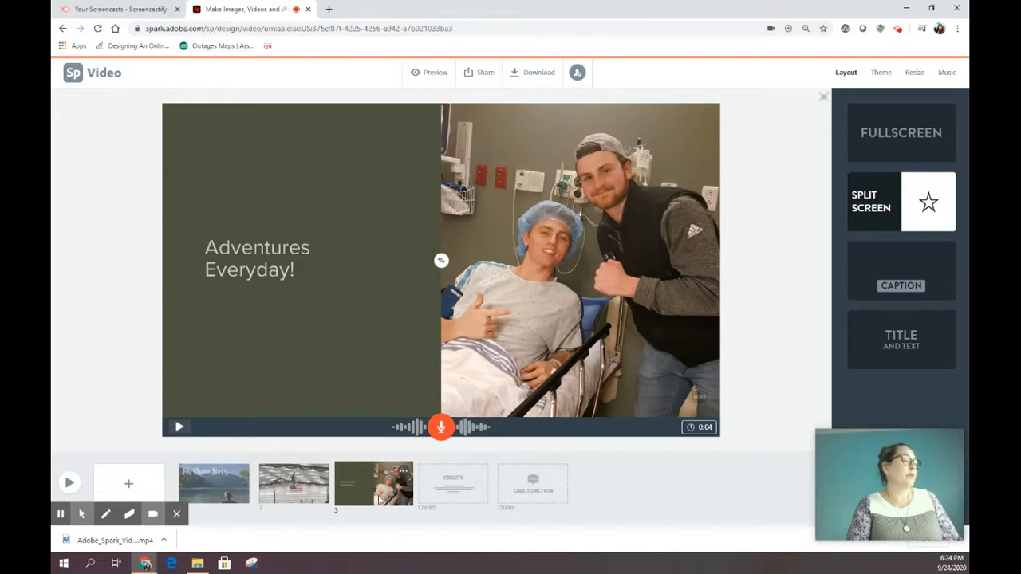
# Check the second and first slides for narration, and return to the third slide to play its recording.
pyautogui.click(314, 498)
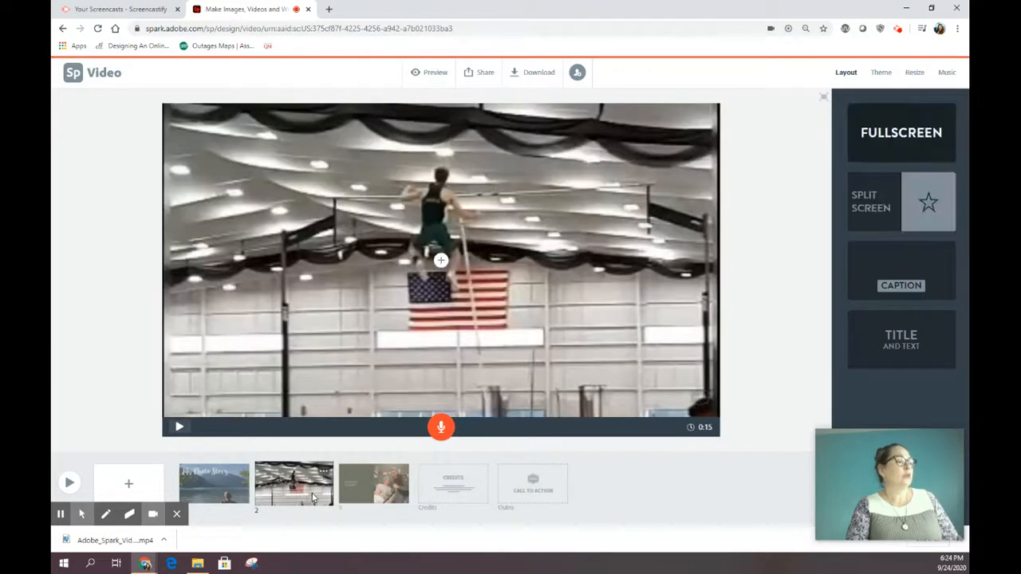
pyautogui.click(227, 492)
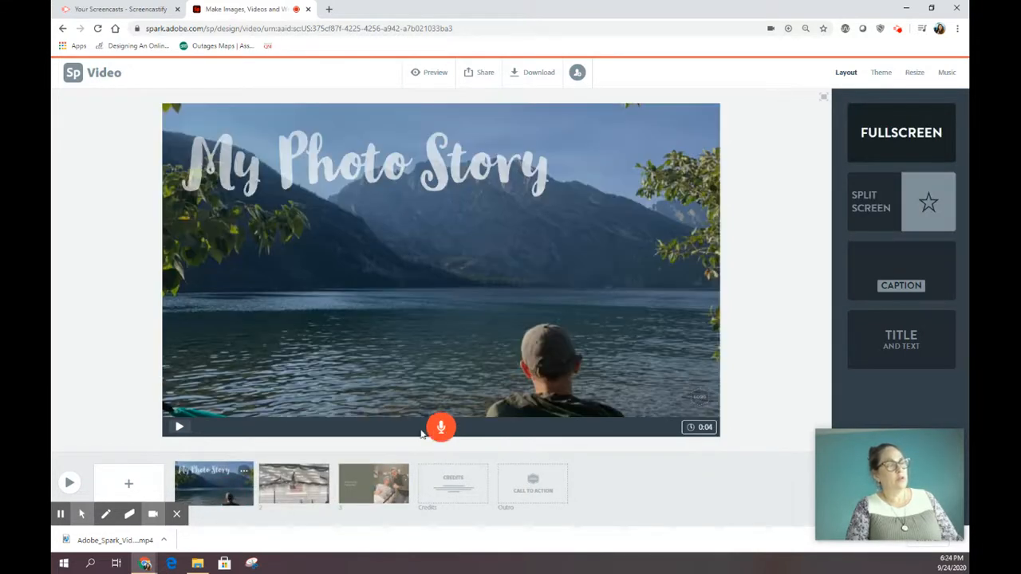
pyautogui.click(378, 490)
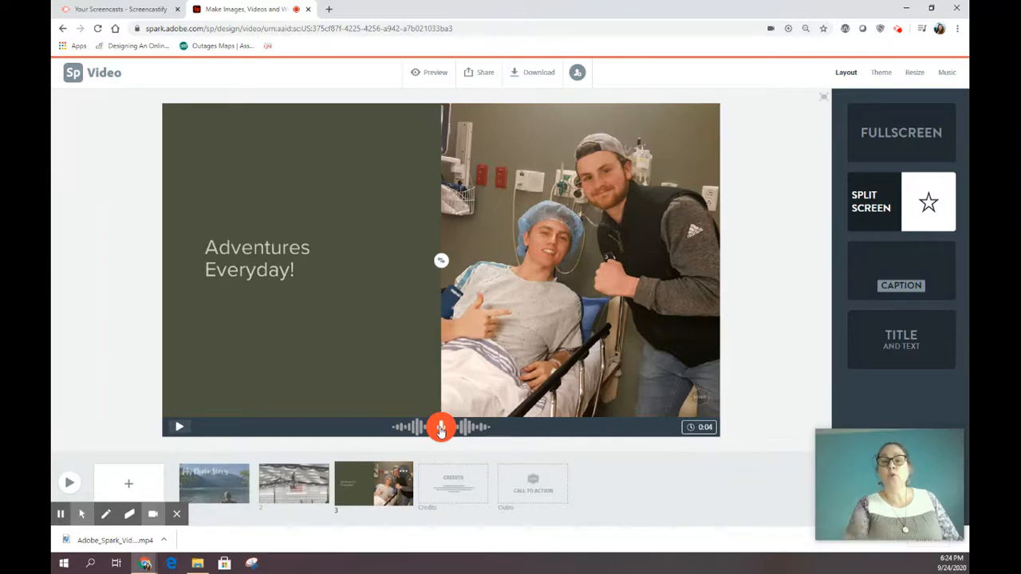
pyautogui.click(181, 428)
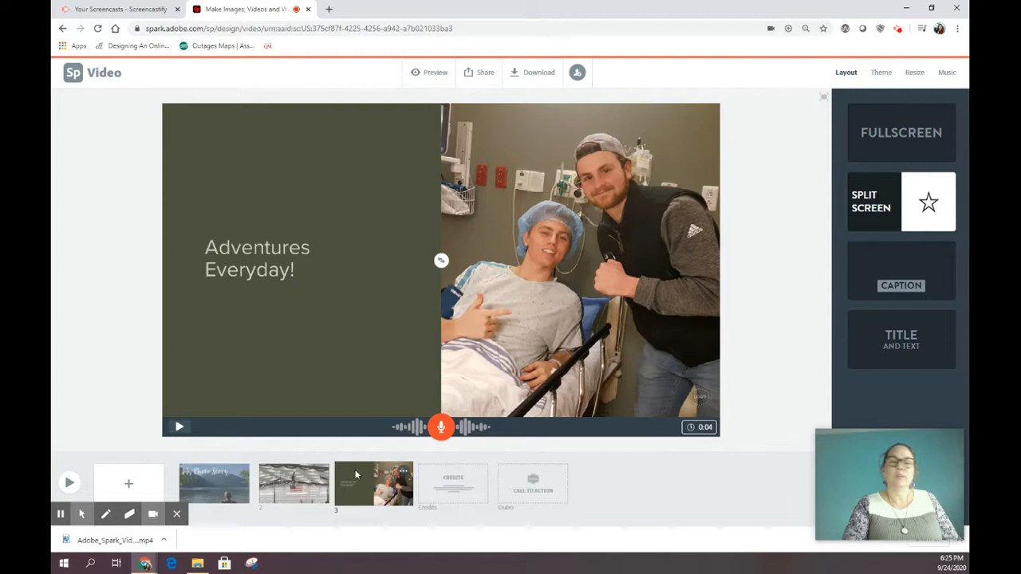
# Preview the opening of the whole video from the title slide, pause it, and close the preview.
pyautogui.click(70, 483)
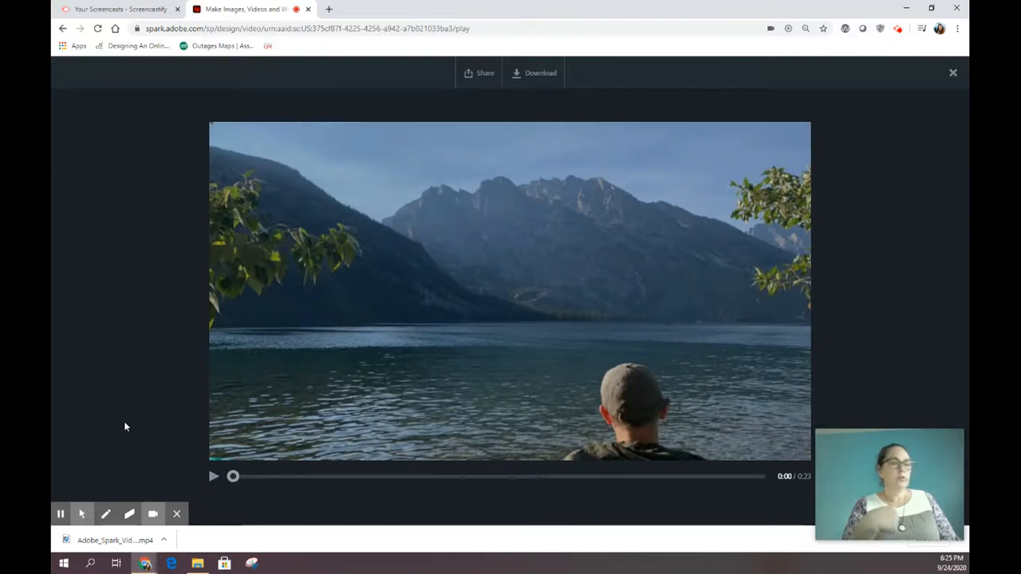
pyautogui.click(356, 394)
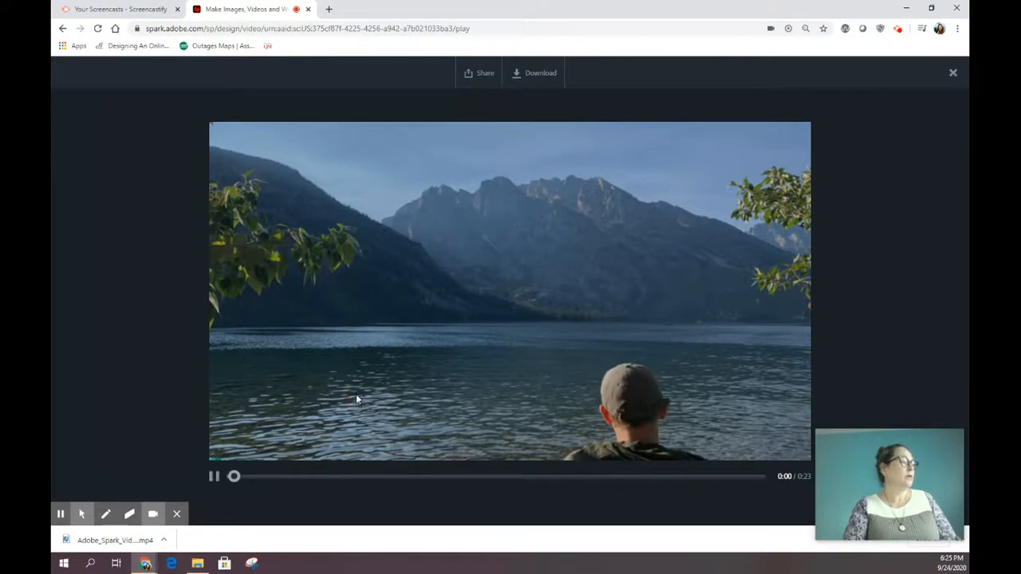
pyautogui.click(214, 478)
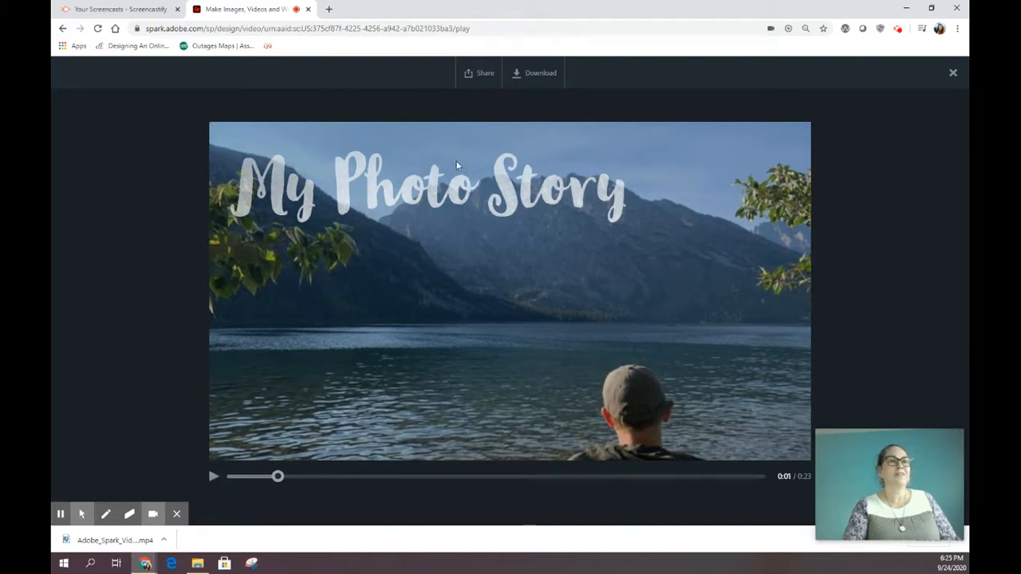
pyautogui.click(952, 76)
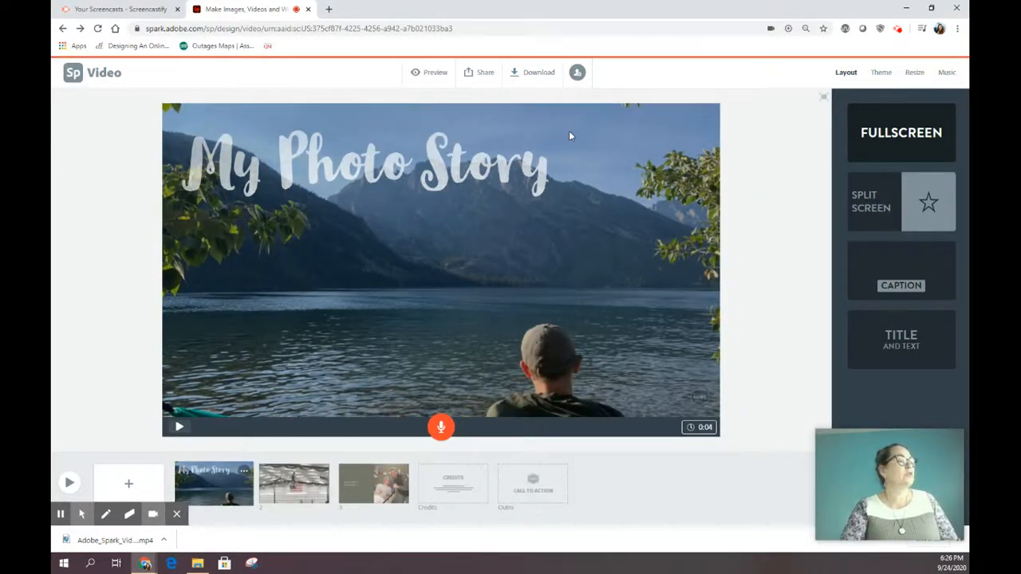
# Download the photo story video, and return to the Spark home page to find the project among the recent ones.
pyautogui.click(533, 76)
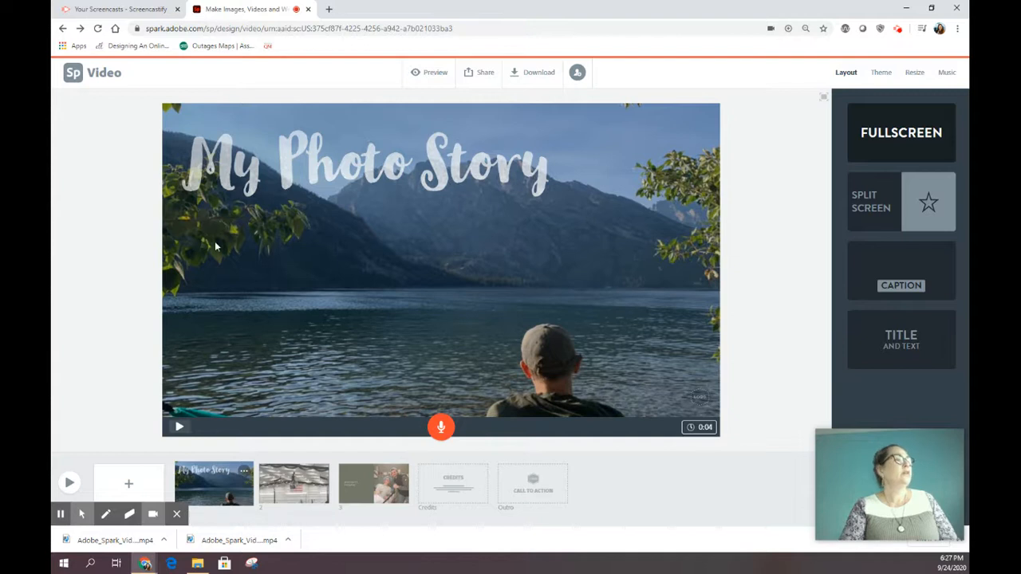
pyautogui.click(82, 514)
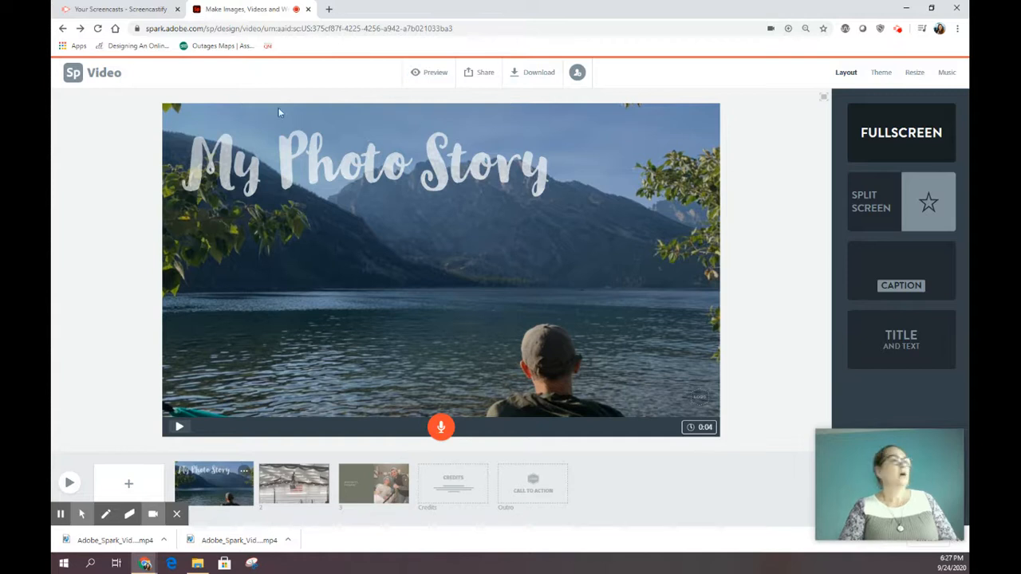
pyautogui.click(70, 76)
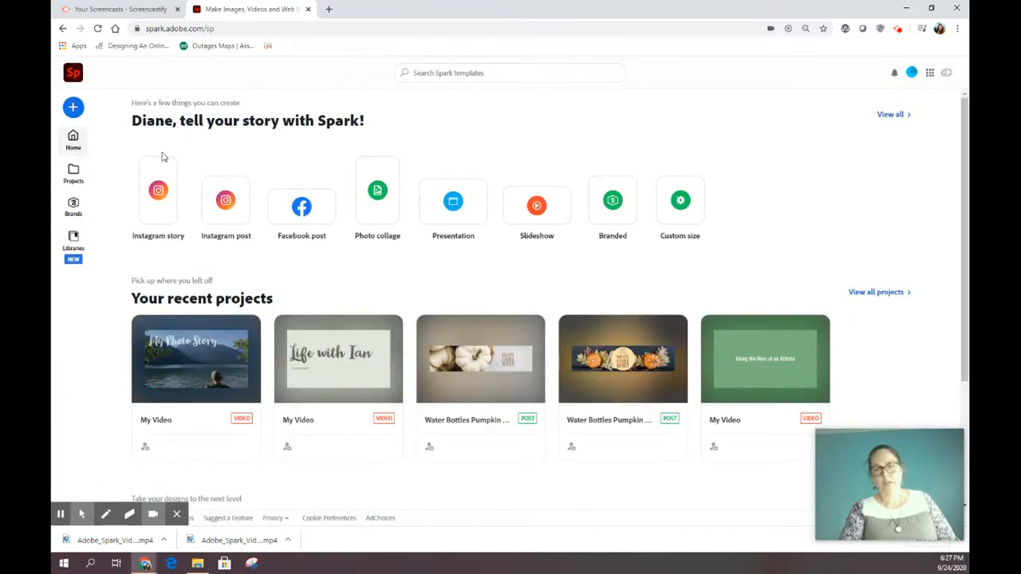
pyautogui.moveTo(185, 340)
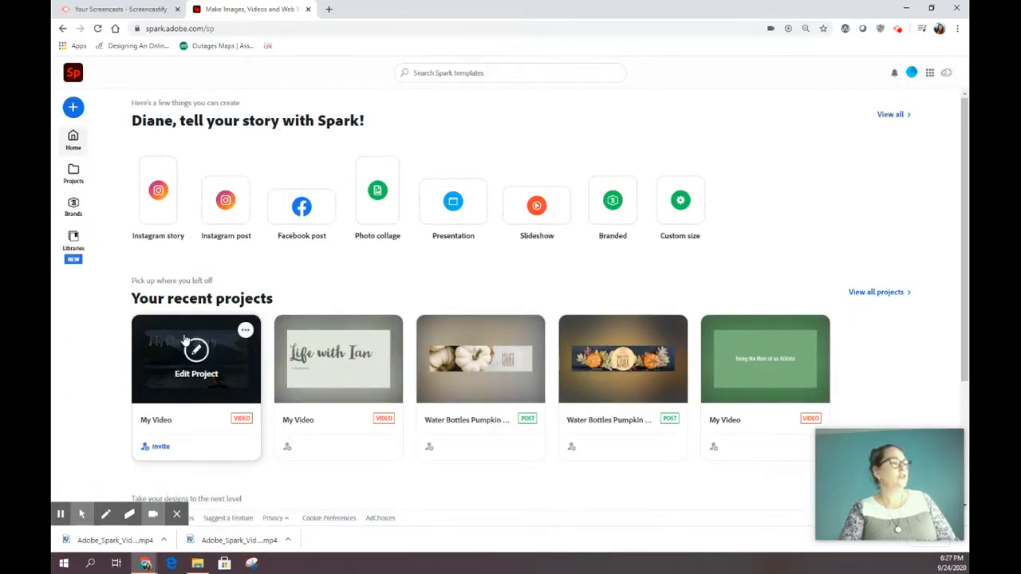